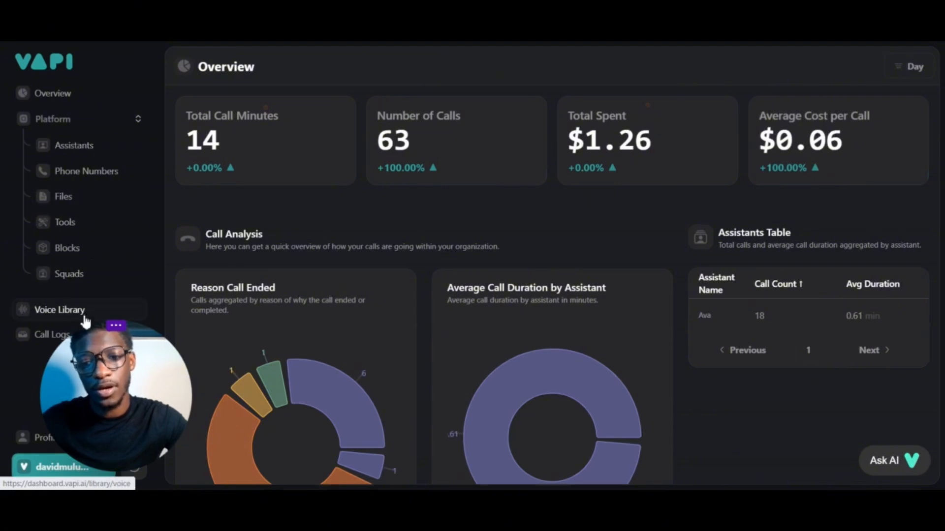
Review the Overview page's call statistics and examine each segment of the Reason Call Ended chart
left_click_drag(86, 362, 68, 346)
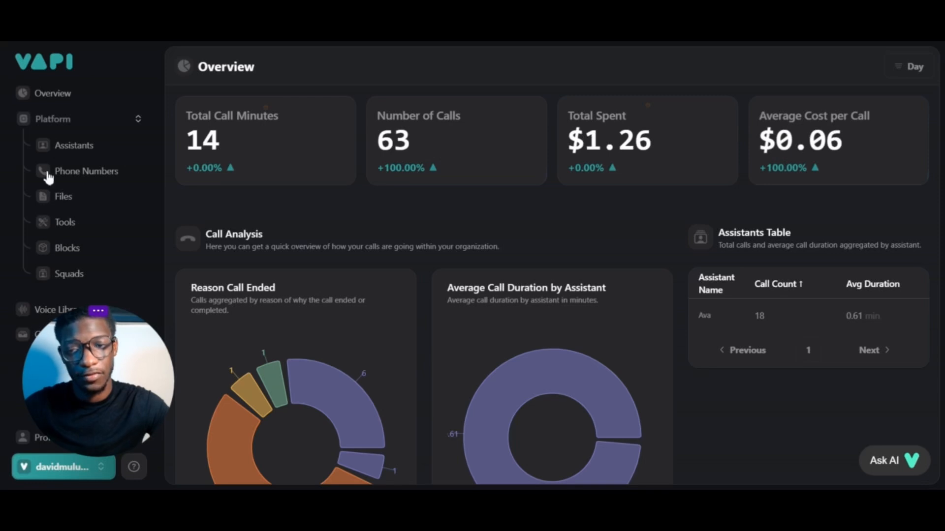
left_click(53, 95)
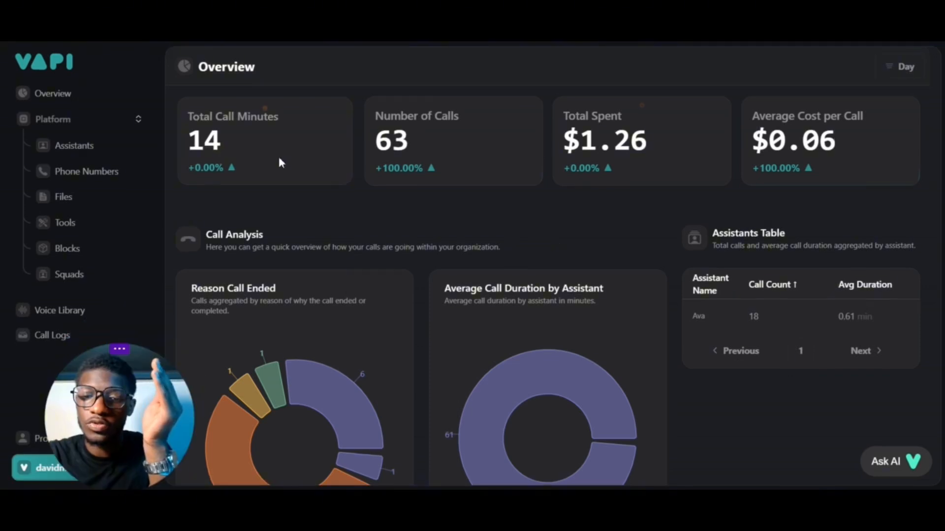
scroll(278, 155, "down", 3)
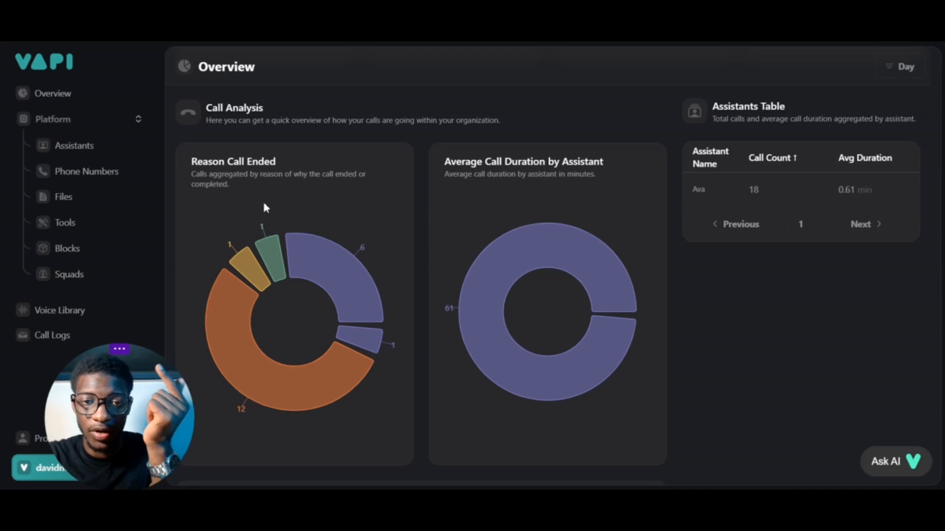
mouse_move(311, 267)
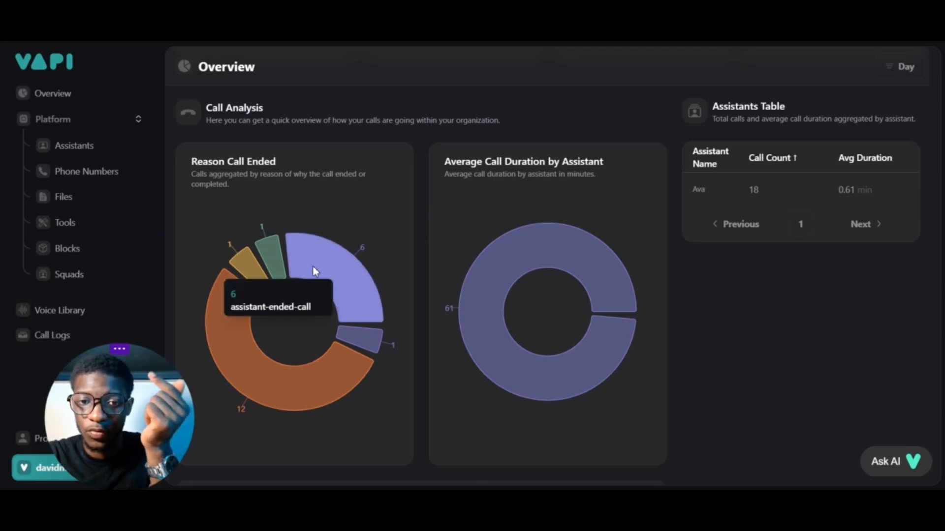
mouse_move(354, 338)
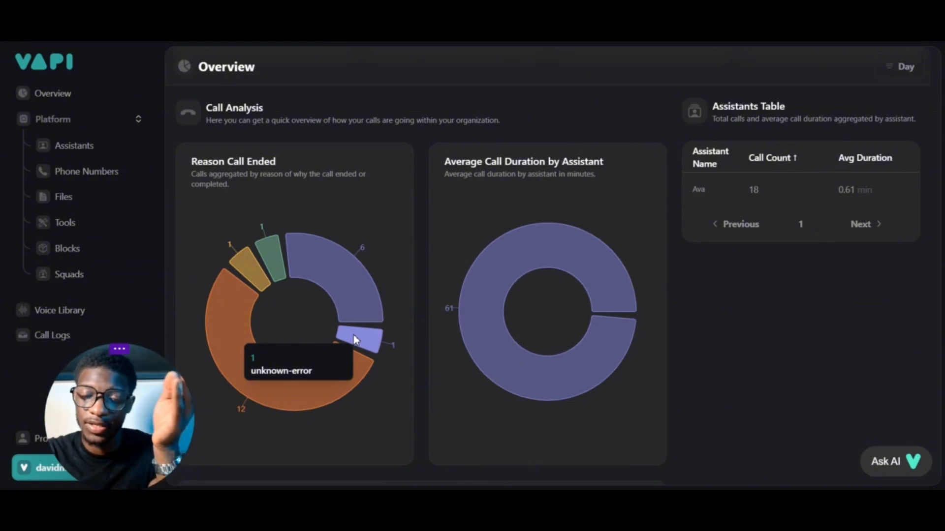
mouse_move(335, 361)
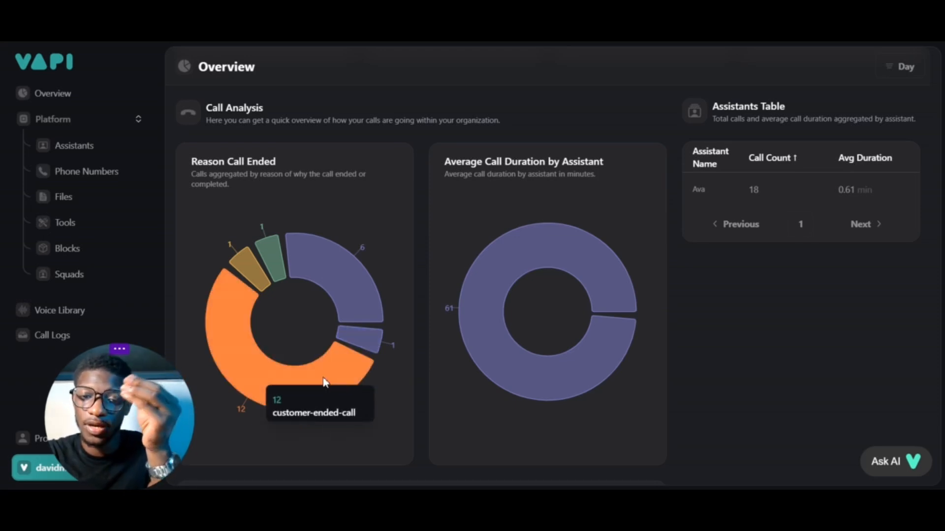
mouse_move(241, 275)
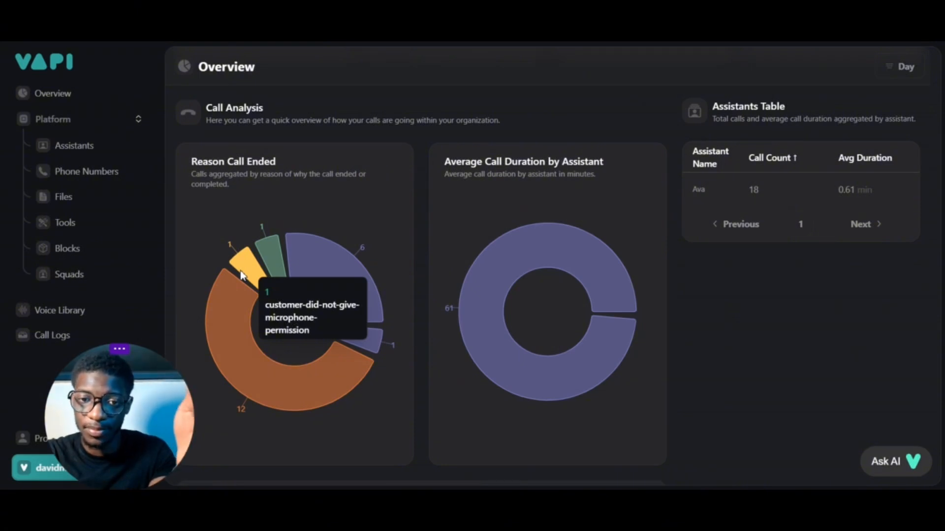
mouse_move(271, 262)
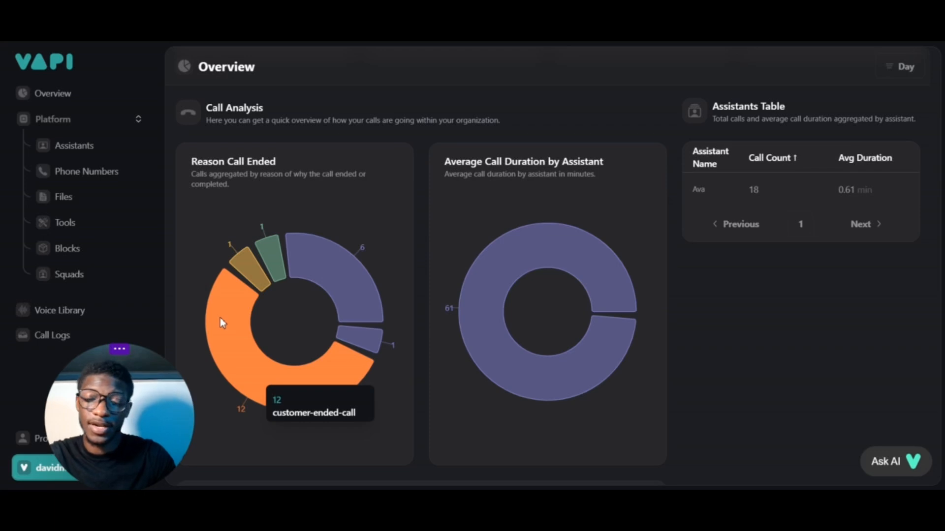
scroll(687, 227, "up", 2)
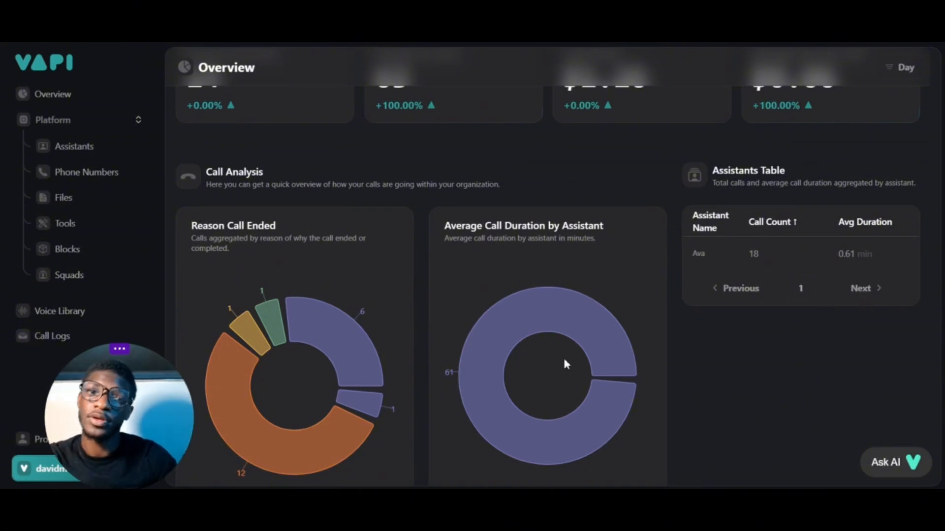
scroll(565, 362, "up", 2)
Open the Ava assistant's configuration from the list of assistants
left_click(133, 123)
left_click(132, 130)
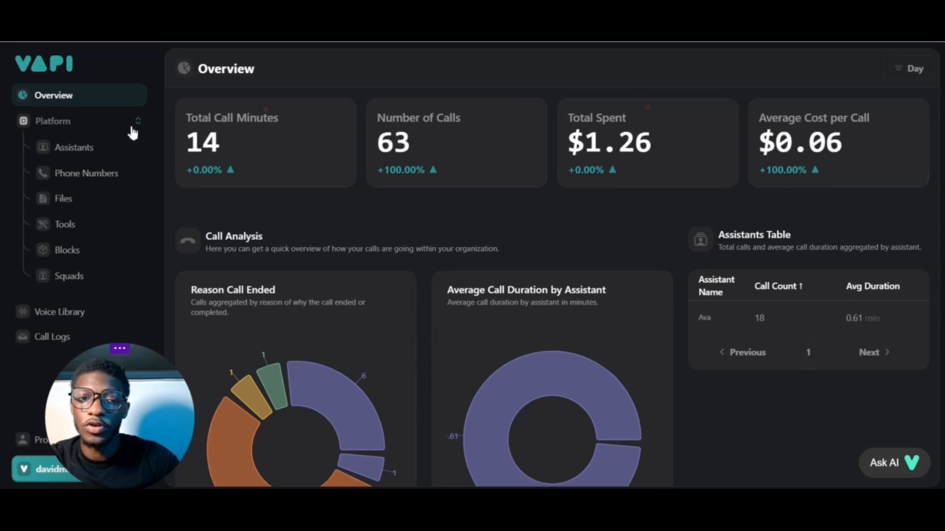
left_click(93, 149)
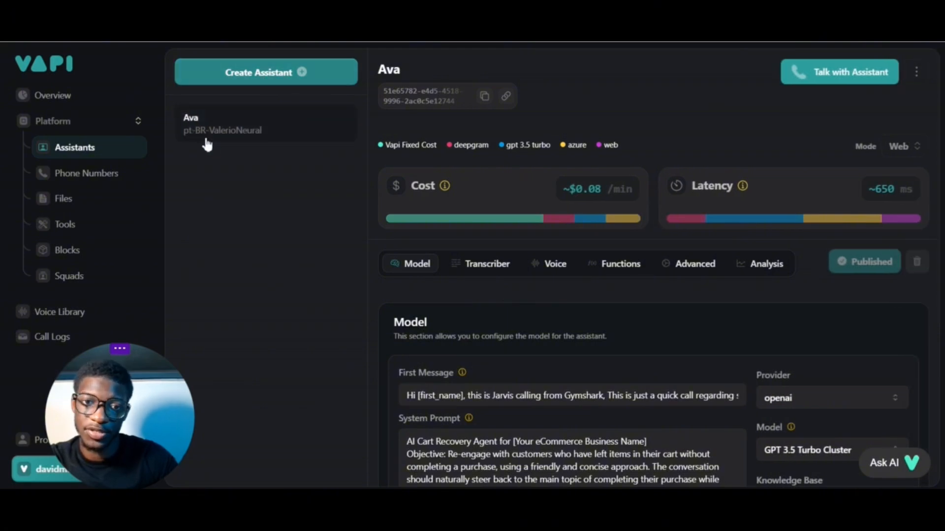
left_click(217, 126)
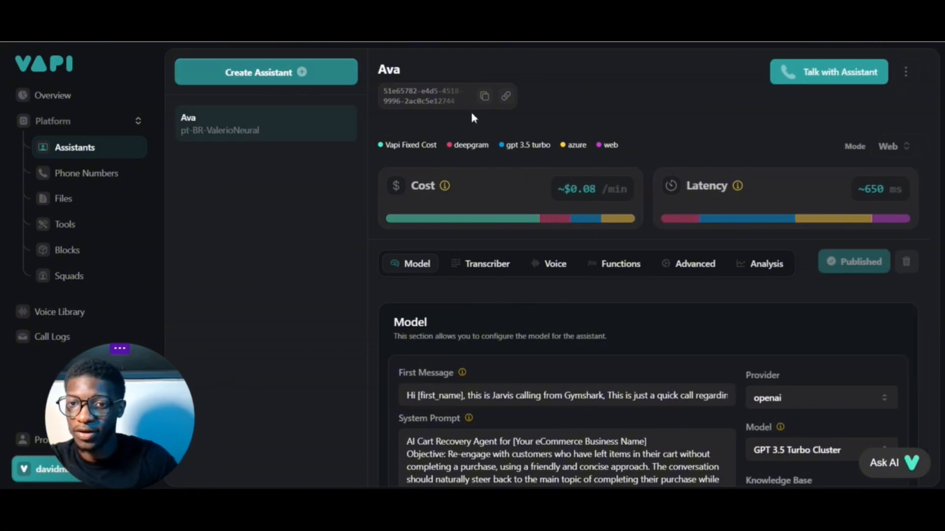
Look over Ava's configuration sections and examine how each component contributes to the cost per minute
scroll(586, 153, "down", 2)
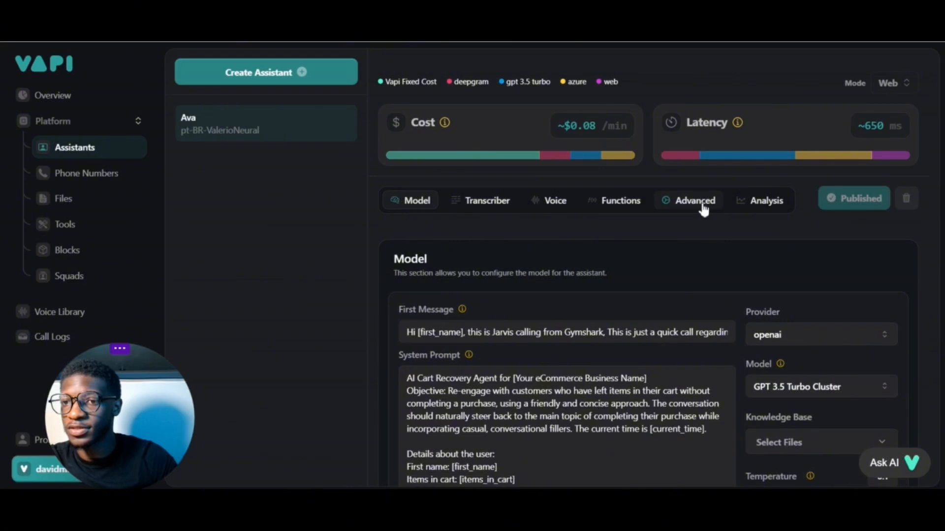
scroll(498, 246, "down", 1)
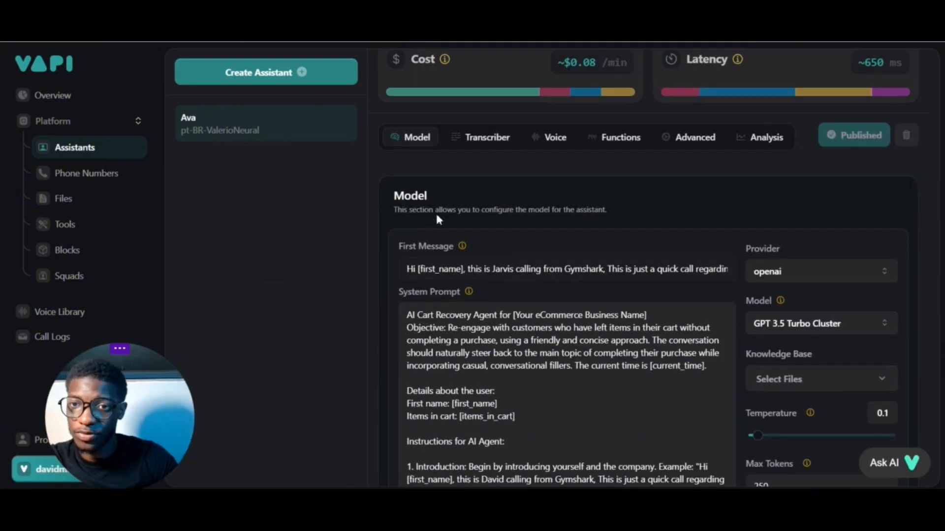
scroll(457, 178, "up", 2)
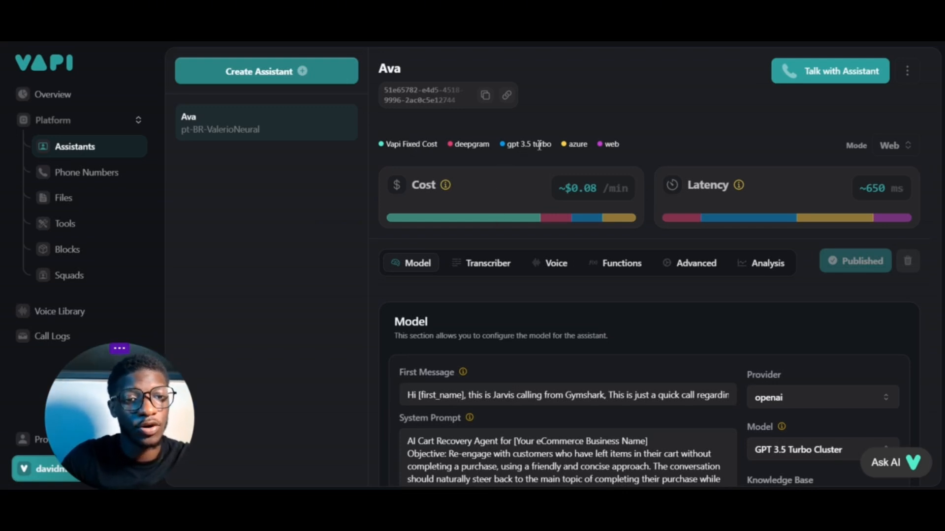
mouse_move(489, 220)
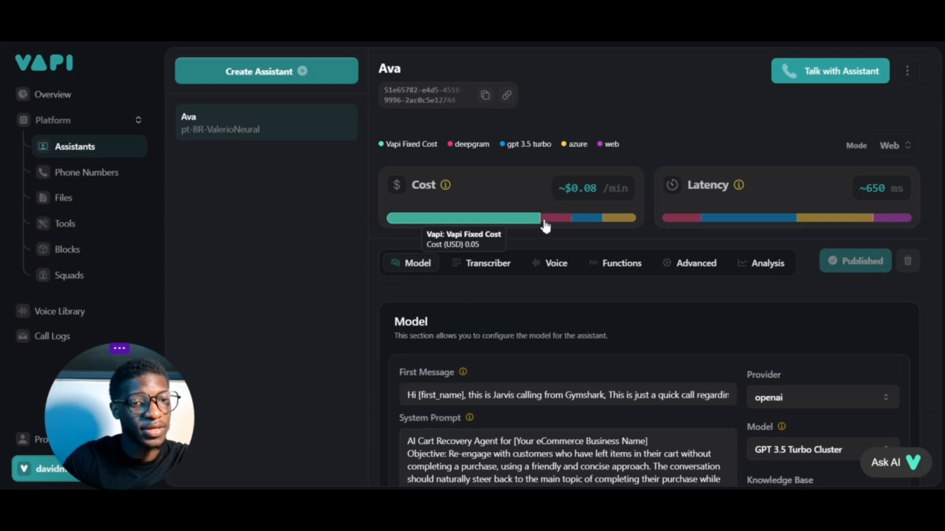
mouse_move(551, 224)
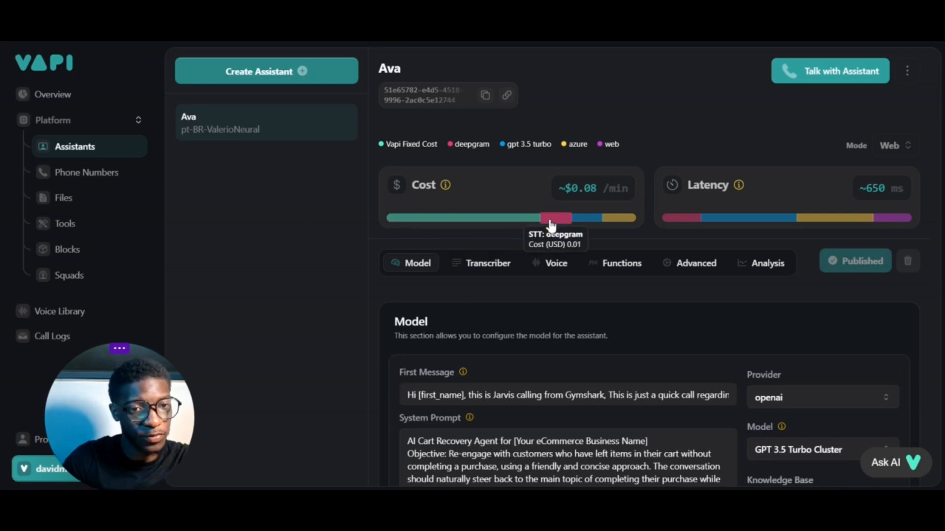
mouse_move(588, 222)
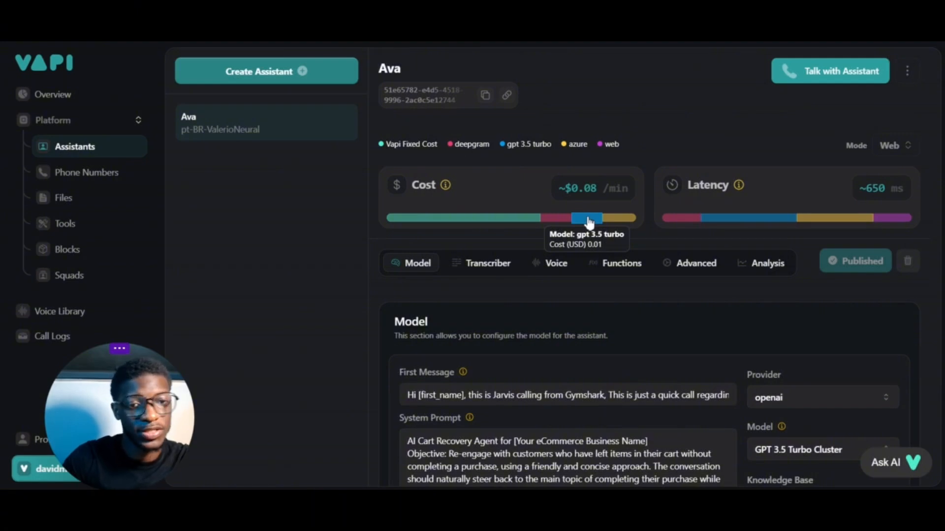
mouse_move(634, 222)
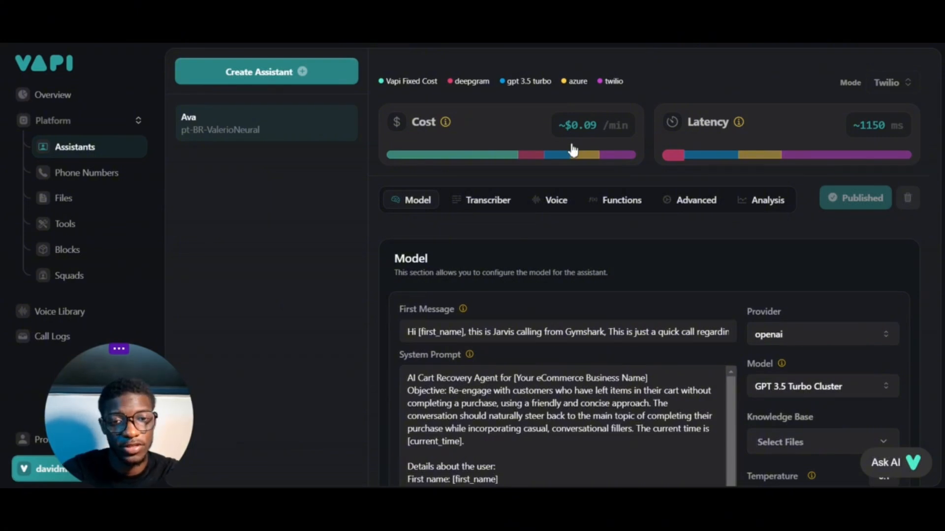
Examine Ava's first message and system prompt area and the available model providers and OpenAI models, keeping GPT 3.5 Turbo Cluster
scroll(399, 196, "down", 2)
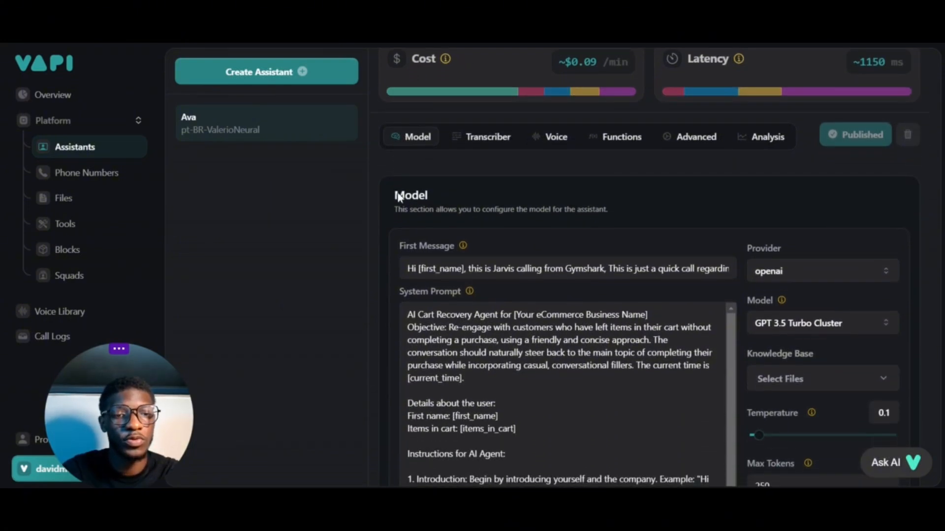
scroll(399, 195, "down", 2)
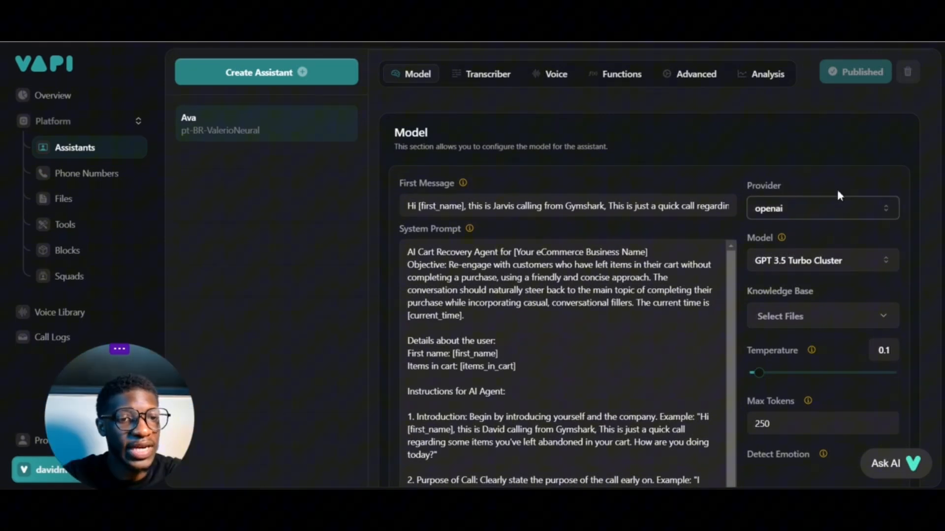
left_click(881, 209)
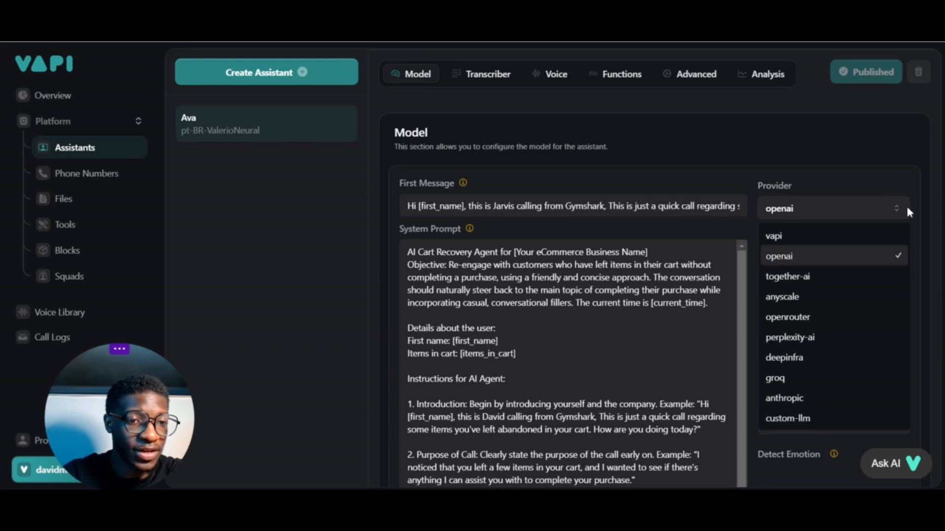
left_click(913, 203)
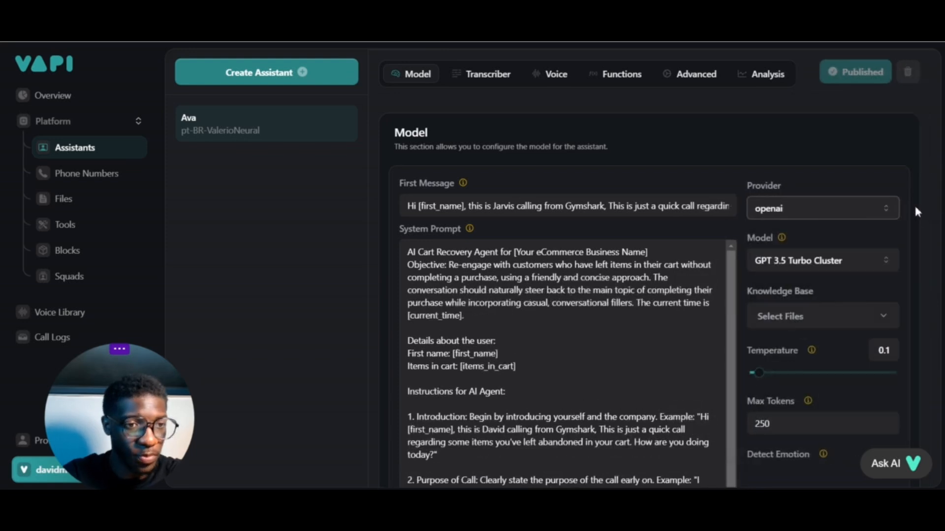
left_click(891, 260)
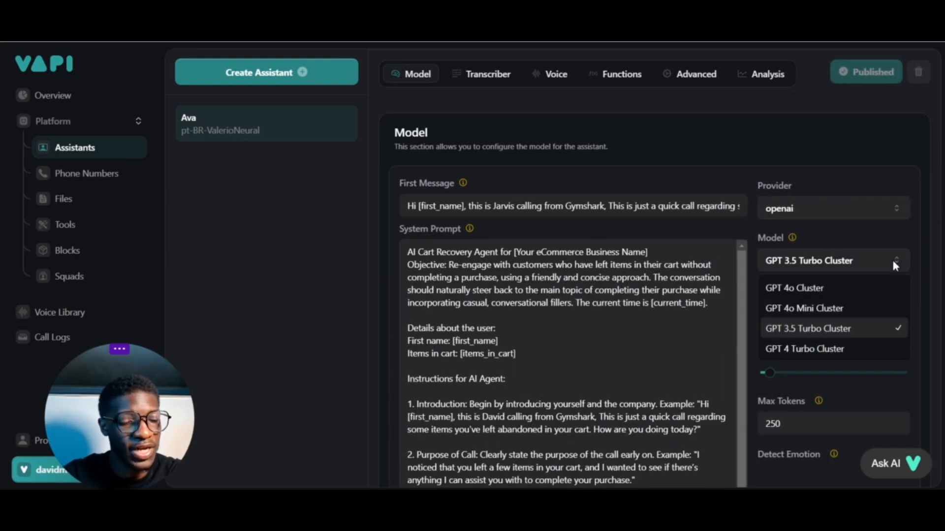
left_click(898, 256)
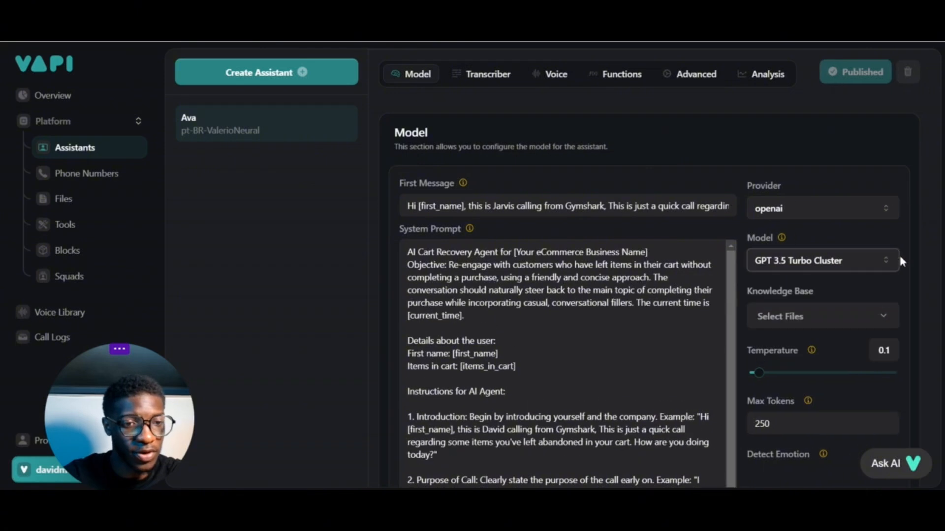
Read the explanations of the Temperature, Max Tokens and Detect Emotion settings for Ava's model
scroll(795, 297, "down", 1)
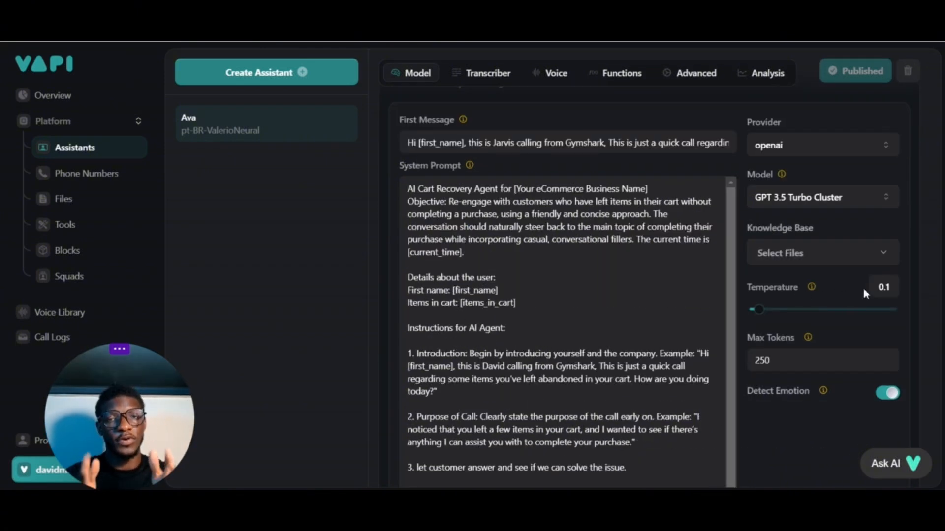
mouse_move(812, 290)
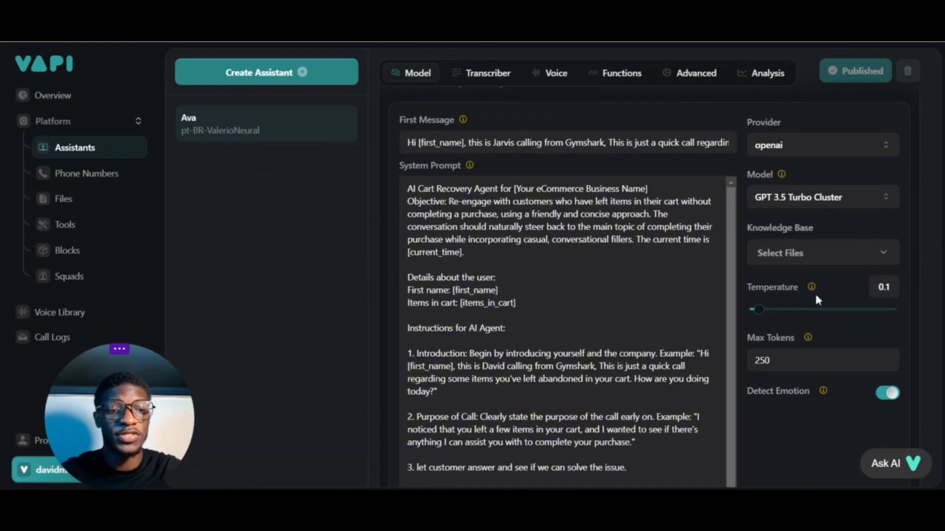
mouse_move(812, 344)
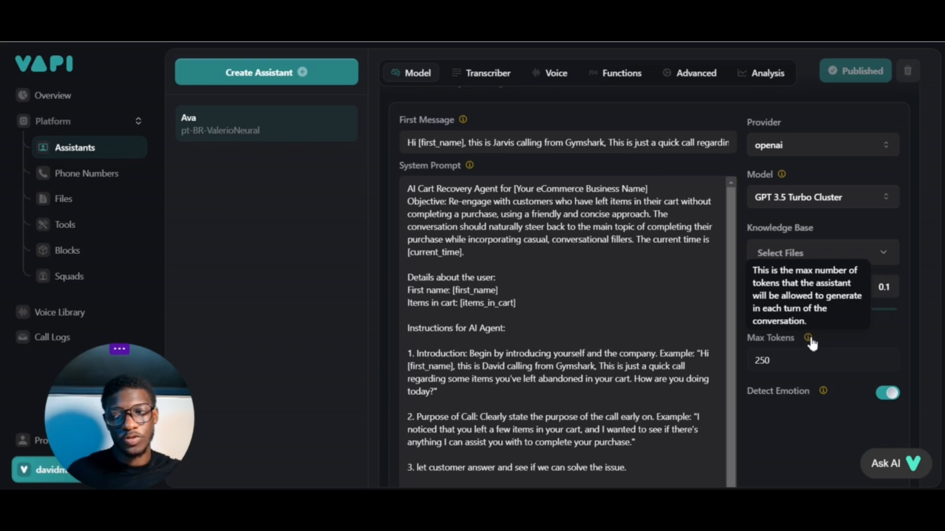
mouse_move(825, 392)
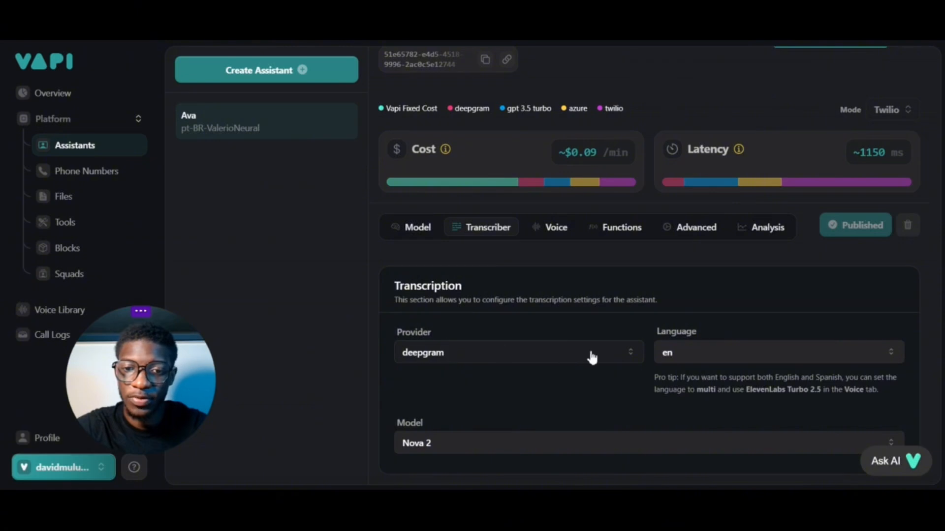
Examine the provider, language and model options in Ava's transcription settings
left_click(615, 356)
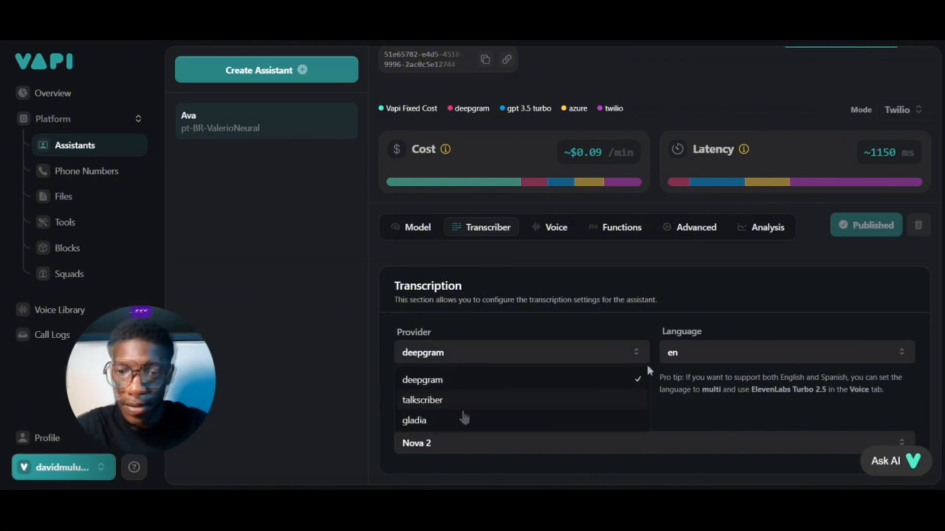
left_click(821, 357)
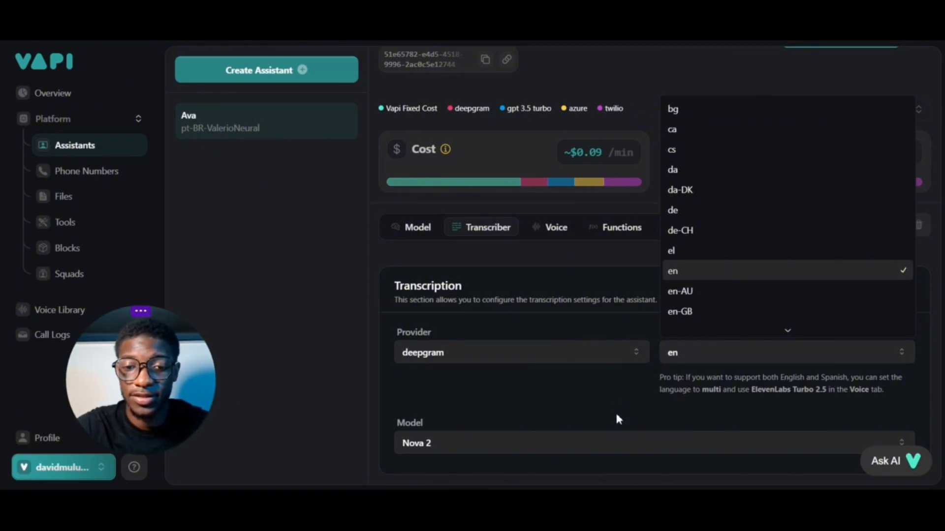
left_click(609, 443)
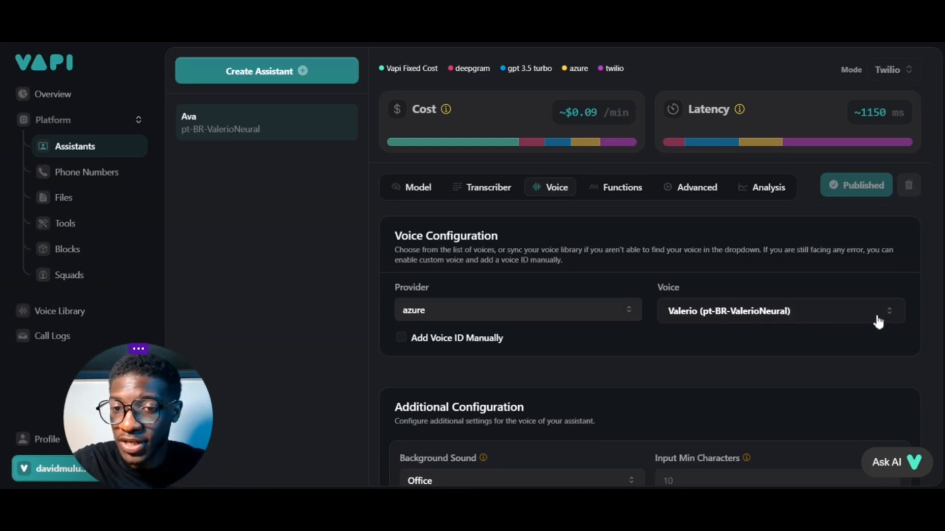
Browse the list of Azure voices available for Ava in the voice configuration
key("Tab")
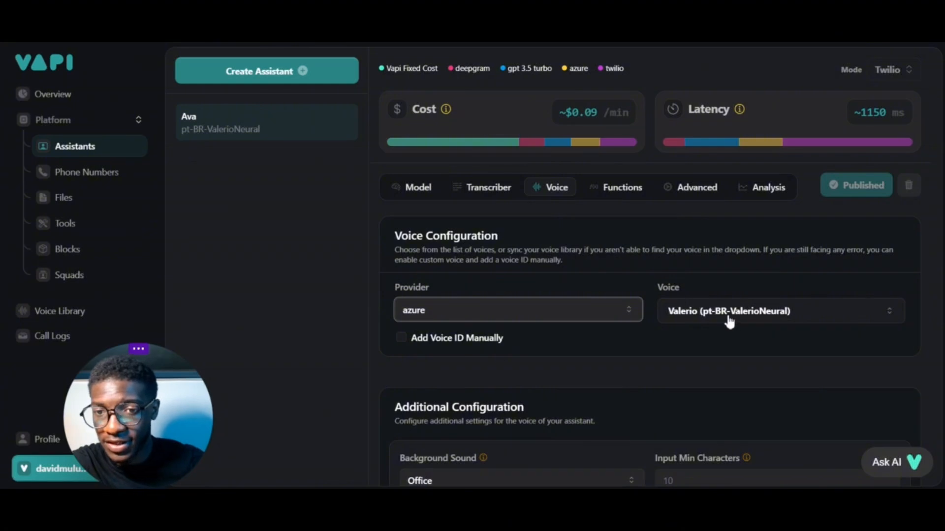
left_click(891, 316)
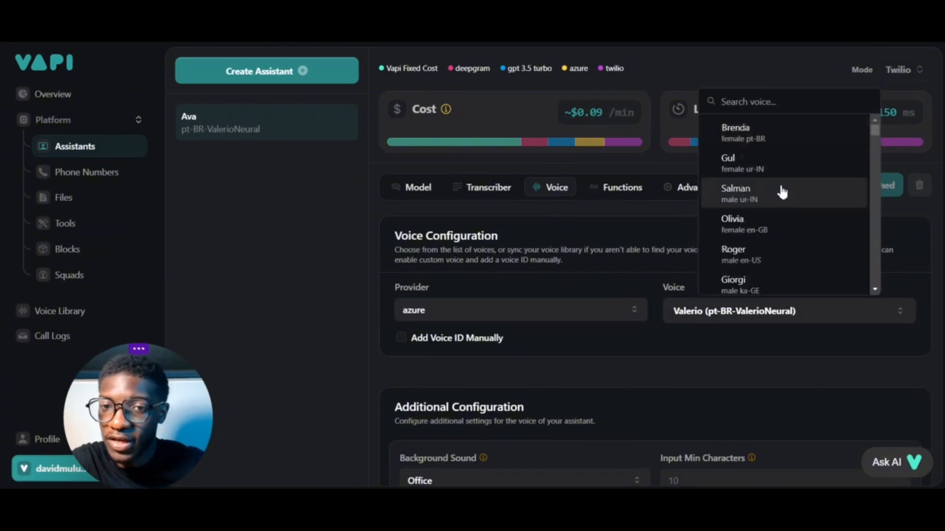
scroll(784, 193, "down", 1)
scroll(782, 192, "down", 5)
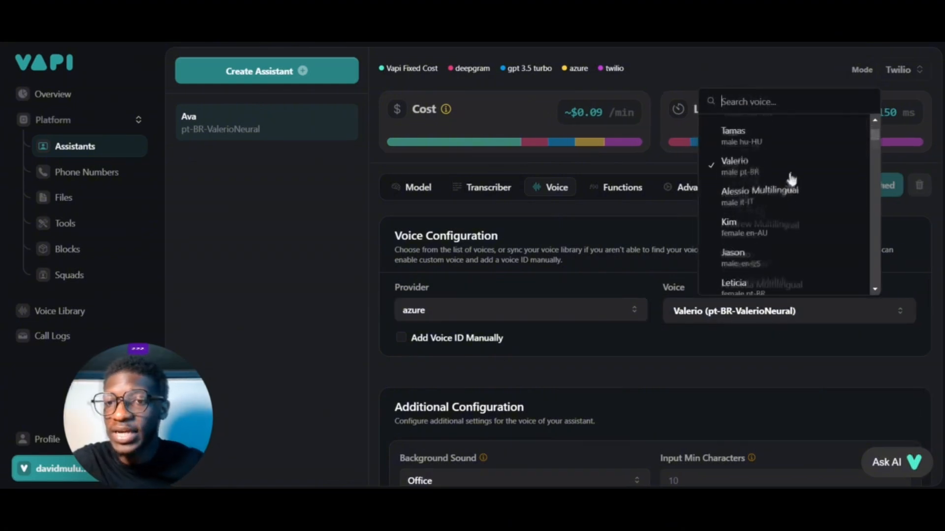
scroll(791, 178, "down", 15)
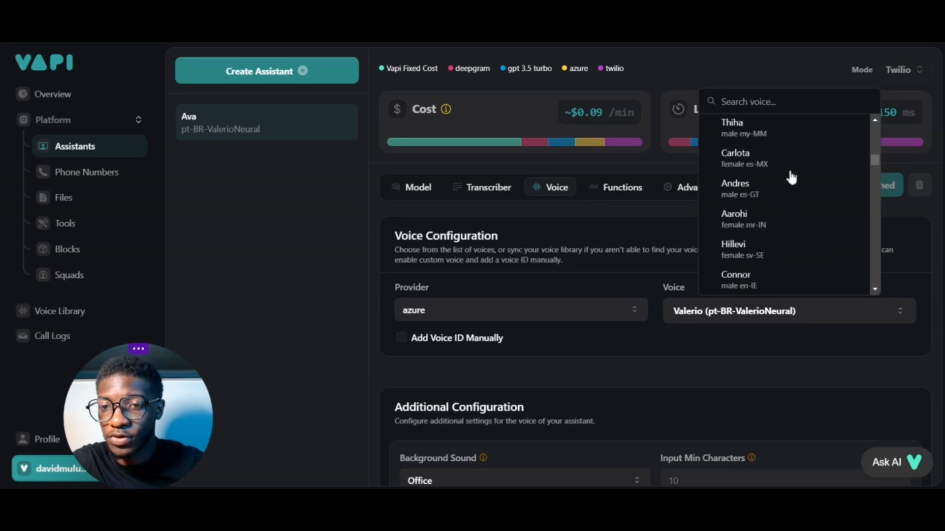
scroll(787, 180, "down", 15)
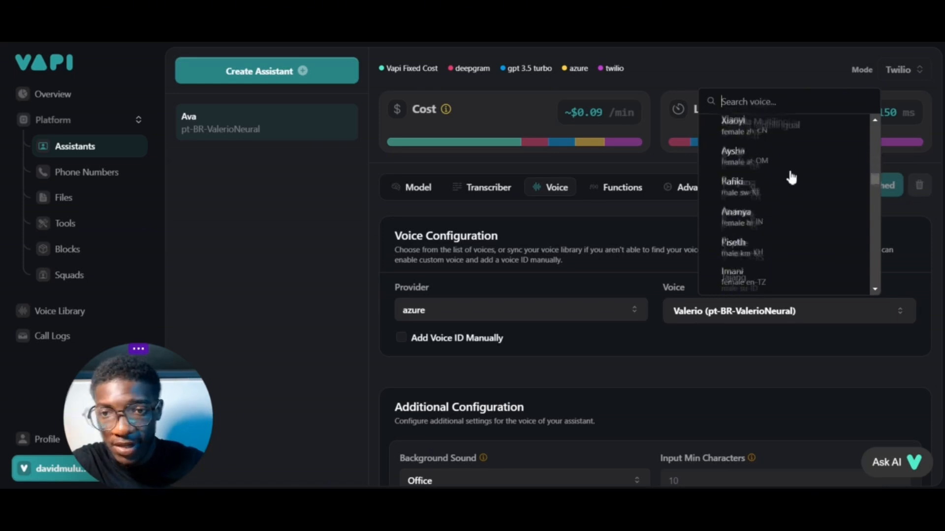
scroll(783, 180, "down", 10)
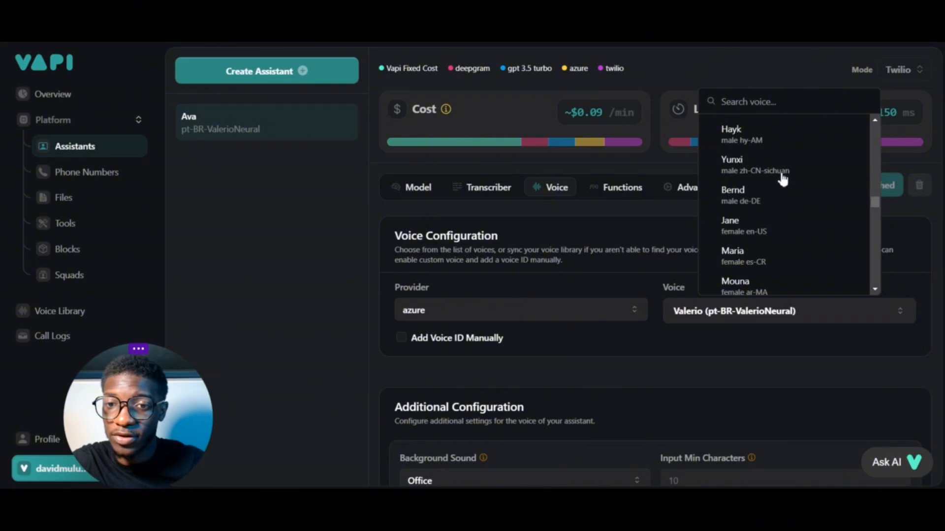
scroll(782, 180, "down", 15)
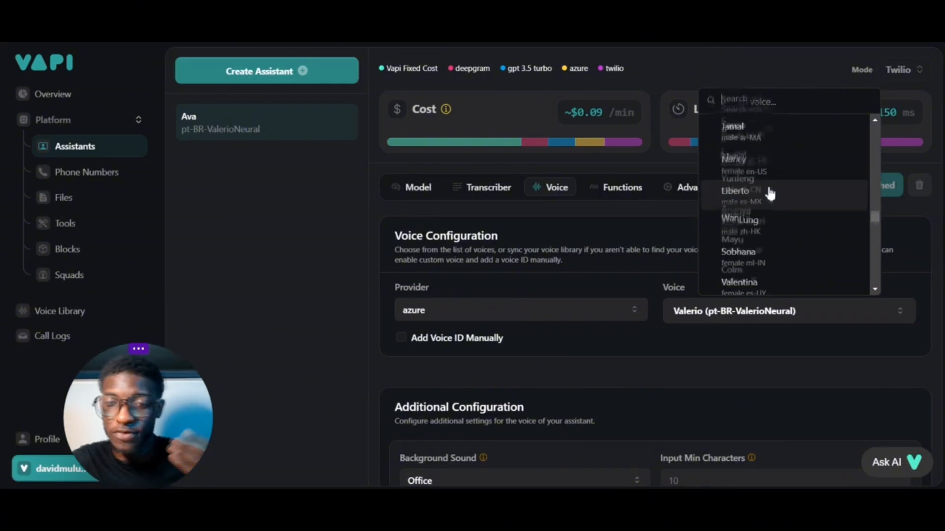
Compare 11labs and openai as Ava's voice provider for cost and latency, and settle on 11labs
left_click(634, 311)
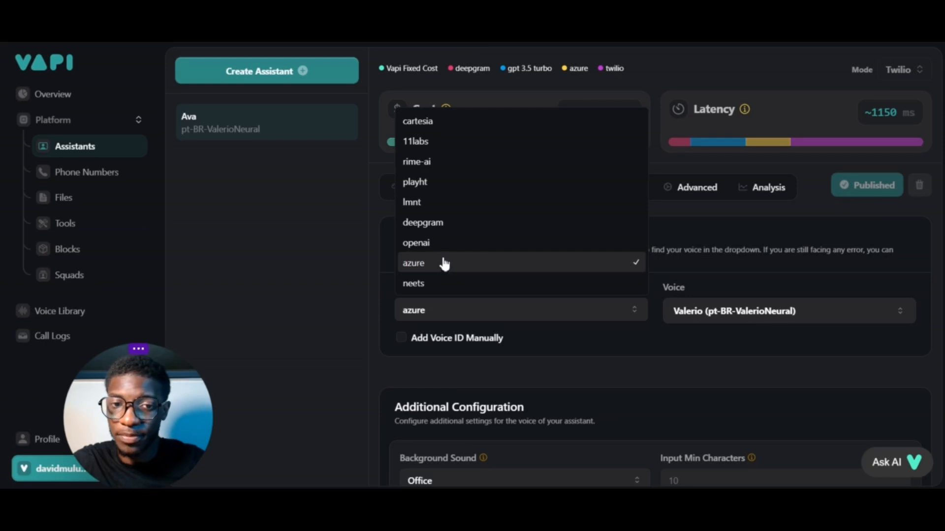
left_click(442, 148)
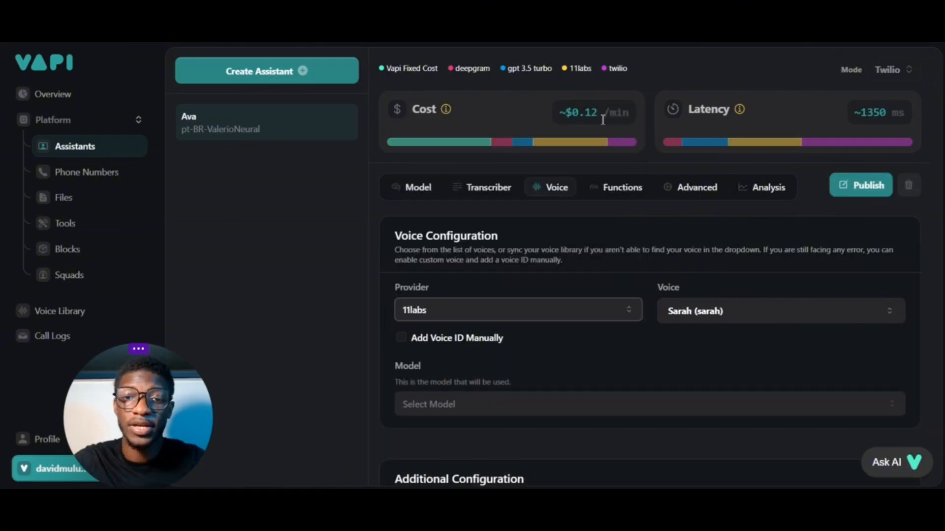
left_click(627, 311)
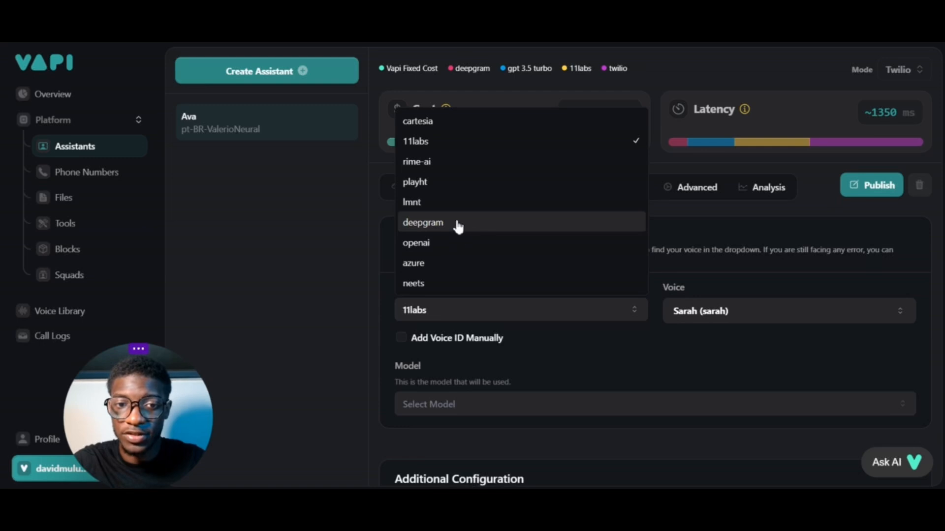
left_click(455, 242)
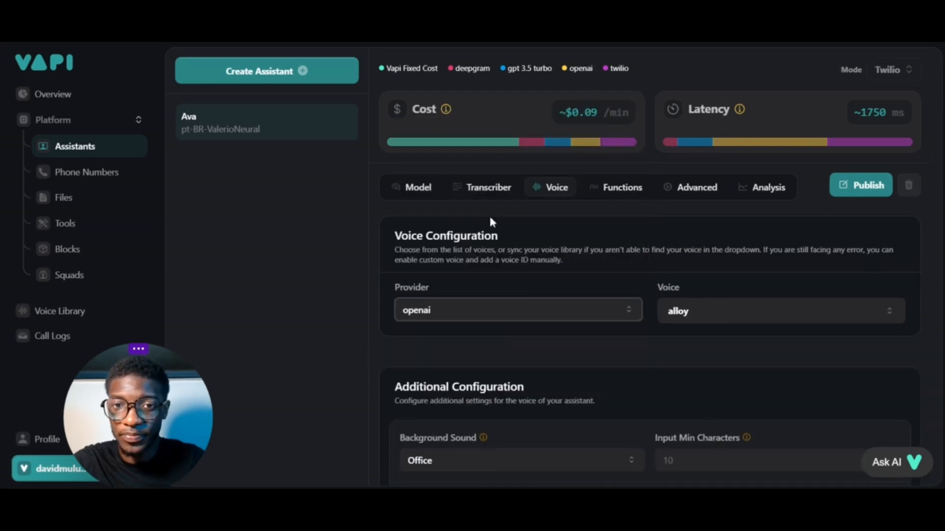
left_click(593, 309)
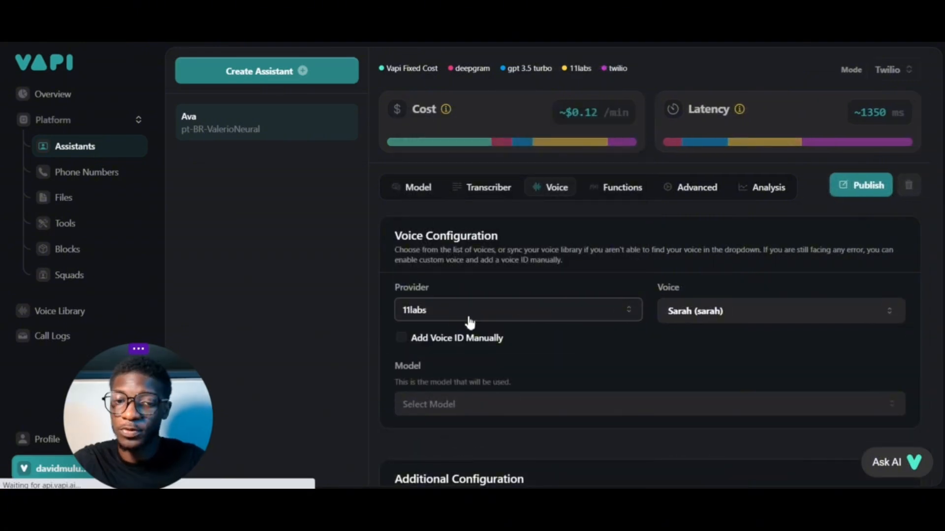
Examine the 11labs voices and speech models offered for Ava, keeping the Sarah voice and leaving the model unselected
left_click(797, 315)
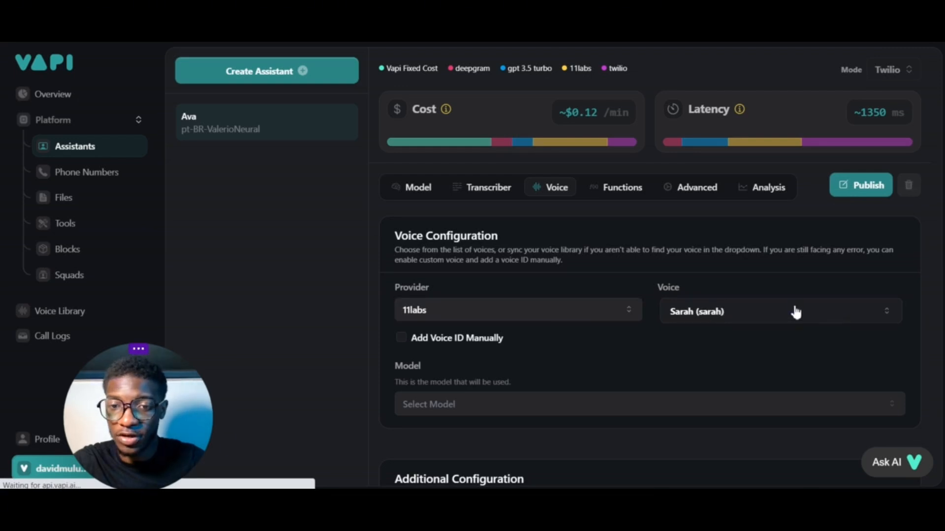
left_click(796, 312)
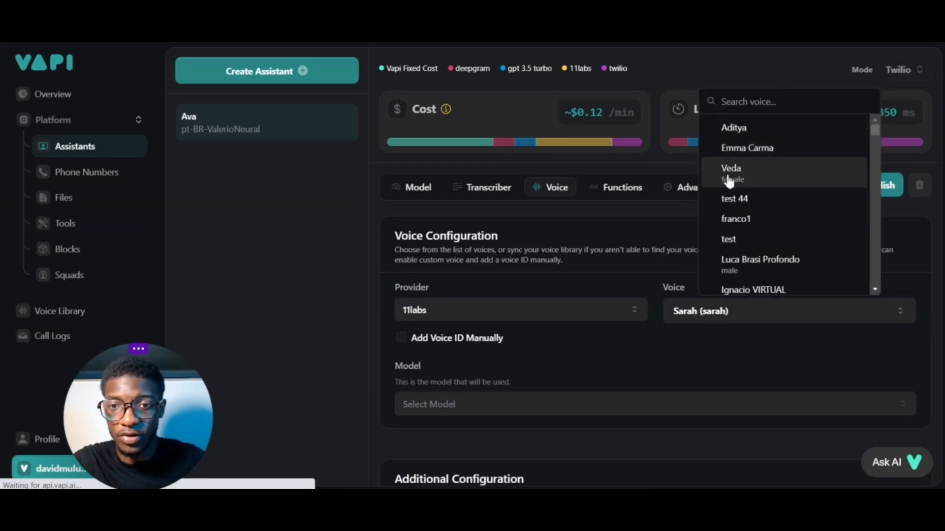
left_click(635, 313)
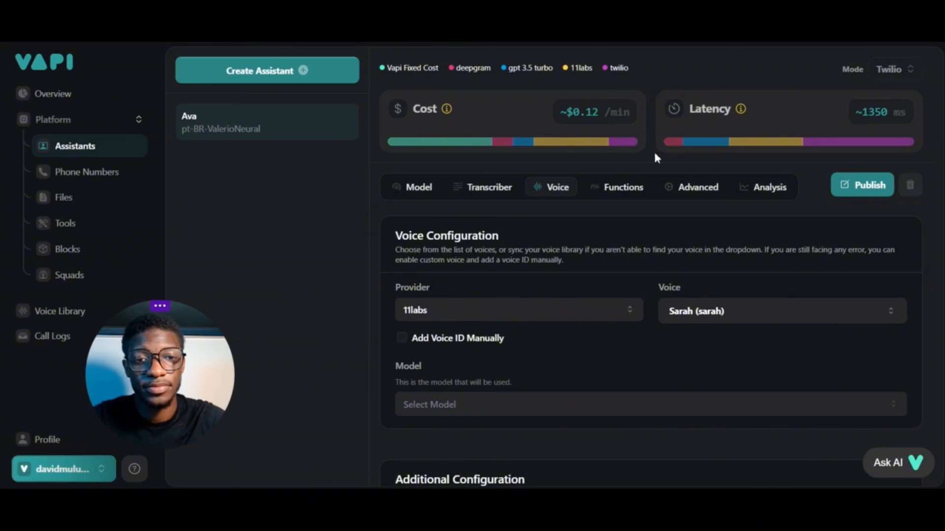
scroll(495, 340, "down", 2)
left_click(494, 340)
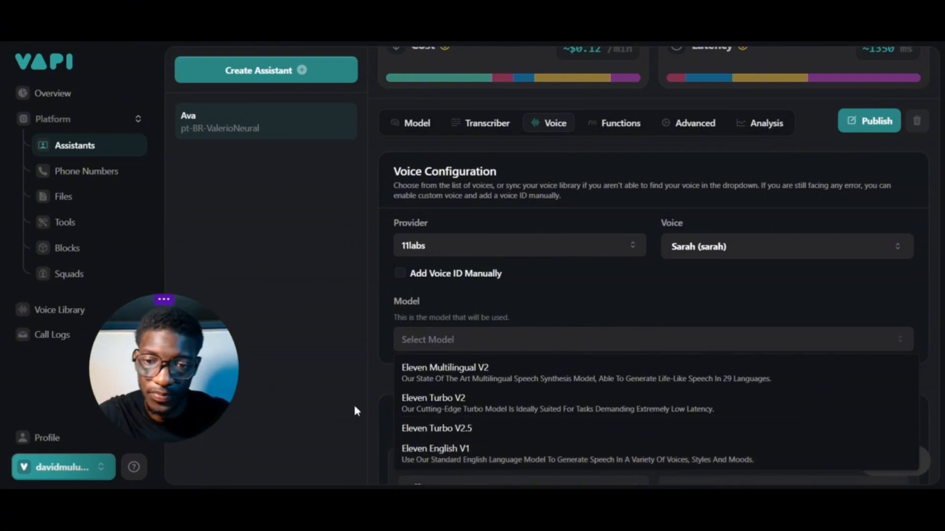
scroll(579, 199, "down", 5)
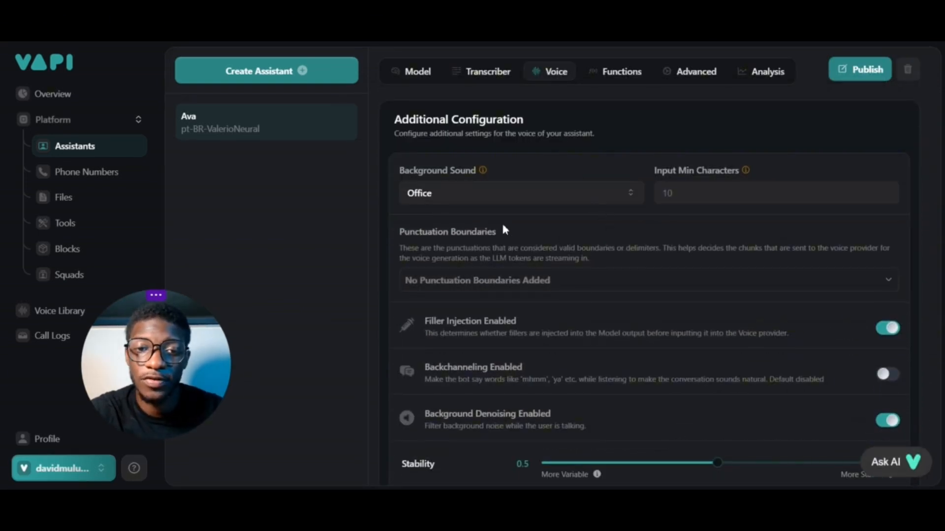
Review the background sound options for Ava's voice and keep Office
left_click(536, 199)
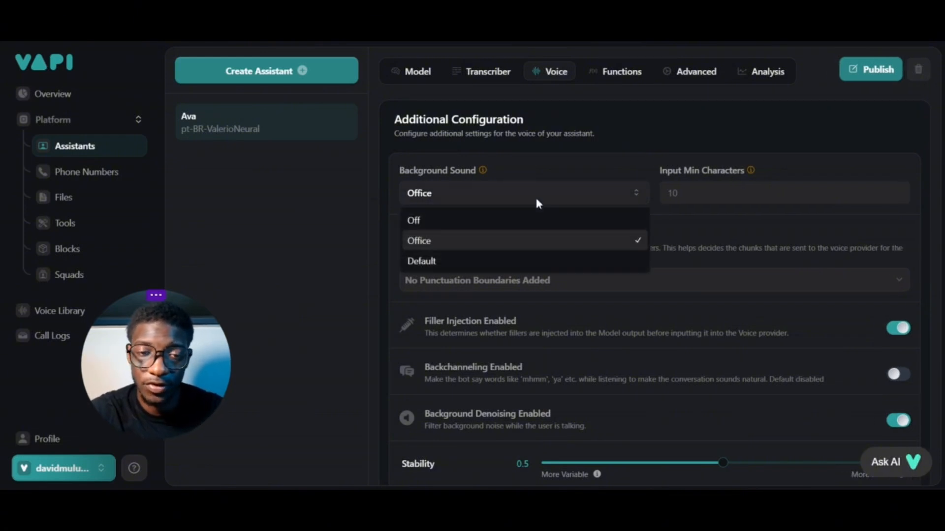
left_click(504, 241)
scroll(463, 268, "down", 1)
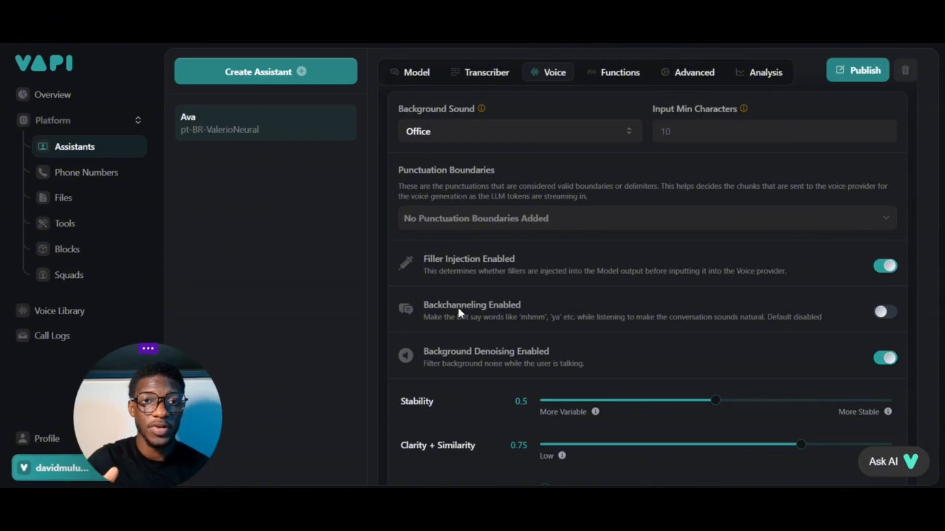
Switch backchanneling on and back off, and disable background denoising for Ava's voice
left_click(884, 312)
left_click(889, 317)
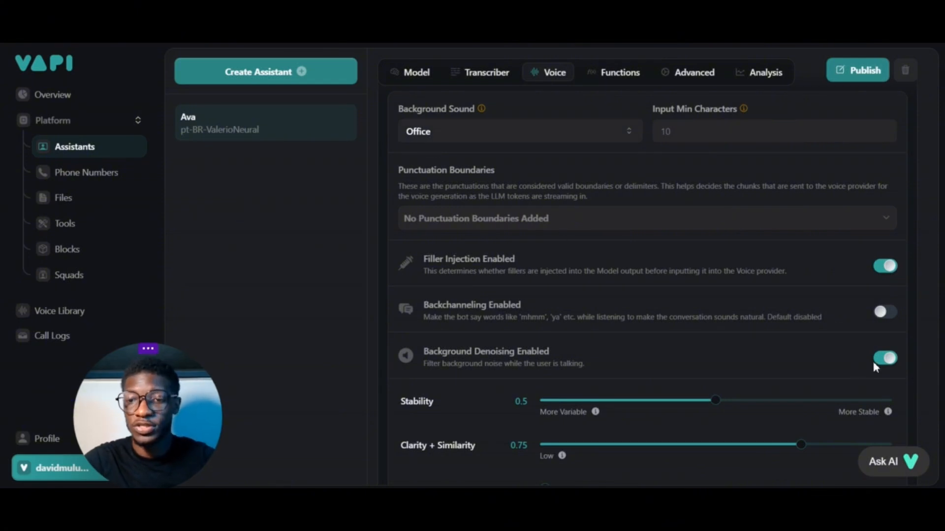
left_click(892, 365)
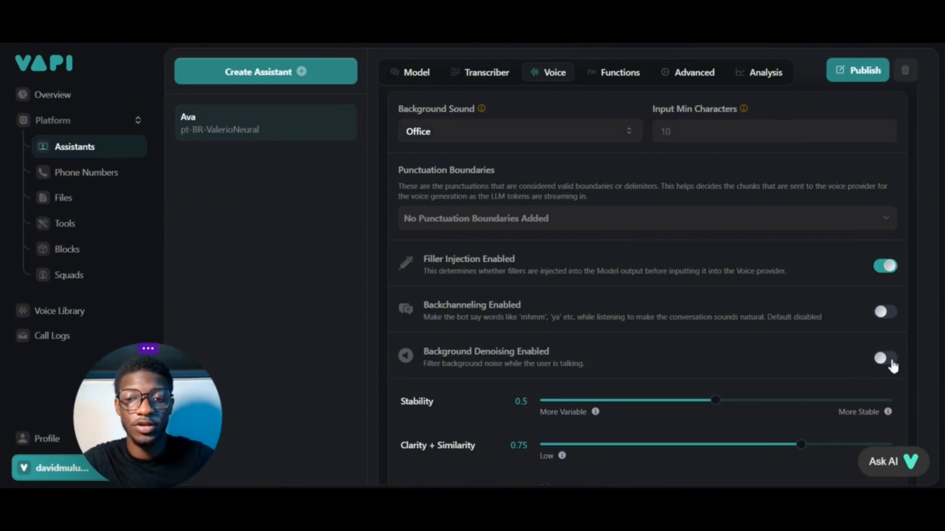
Enable the End Call Function among Ava's predefined functions
left_click(615, 74)
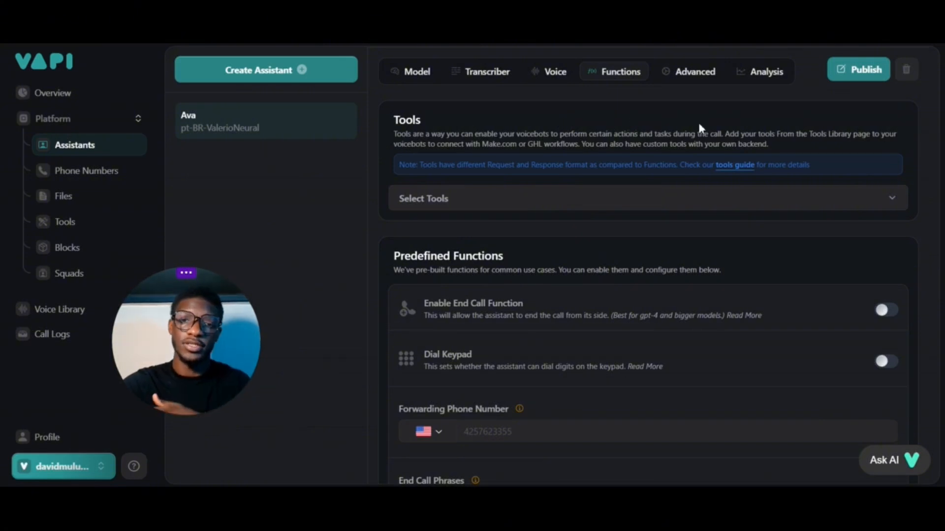
scroll(699, 124, "down", 1)
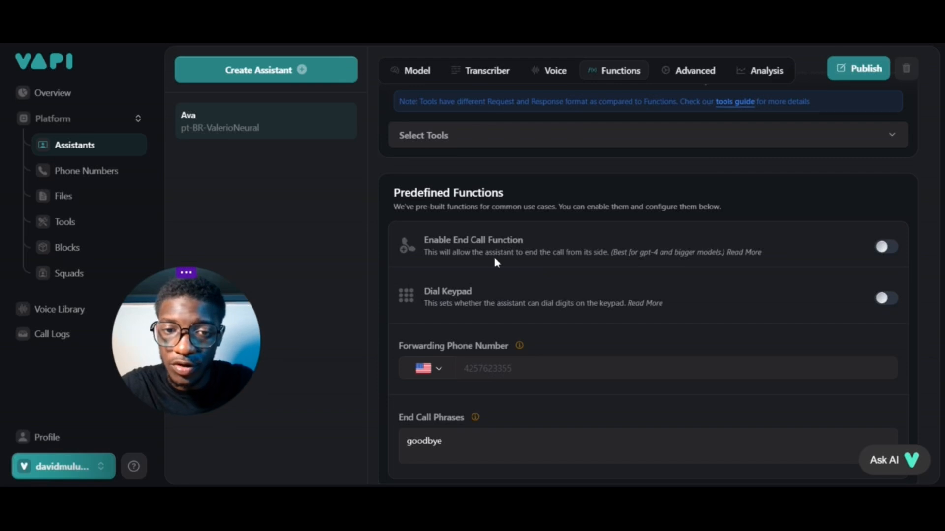
left_click(593, 241)
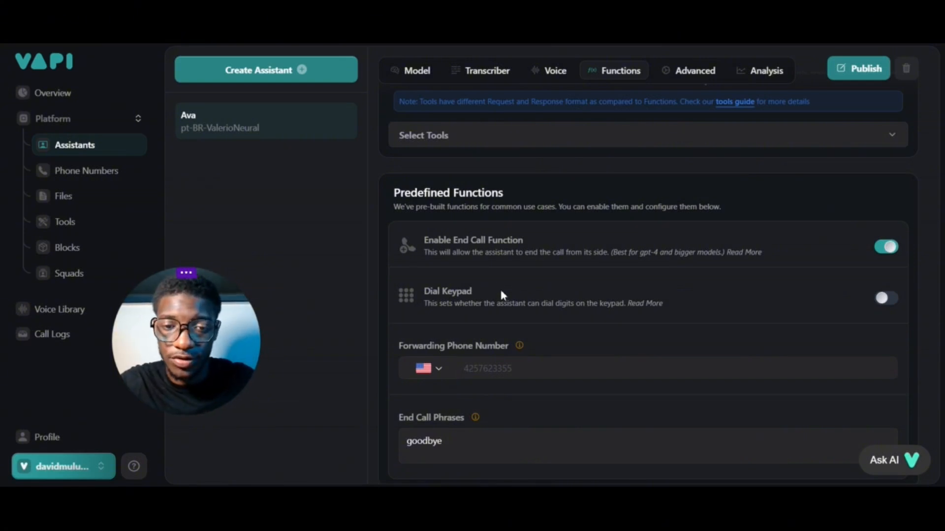
Set the forwarding phone number's country to the United Kingdom and review the End Call Phrases setting
scroll(500, 289, "down", 1)
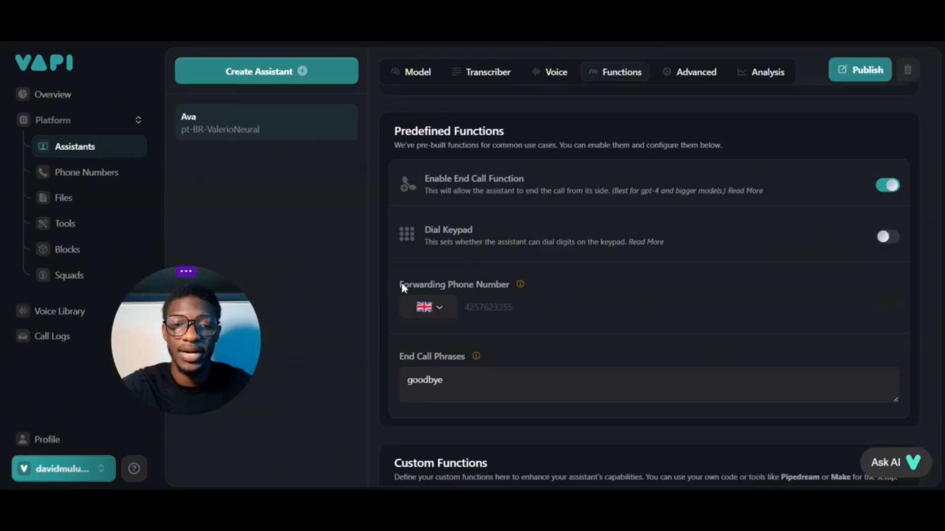
left_click(523, 311)
scroll(523, 312, "down", 2)
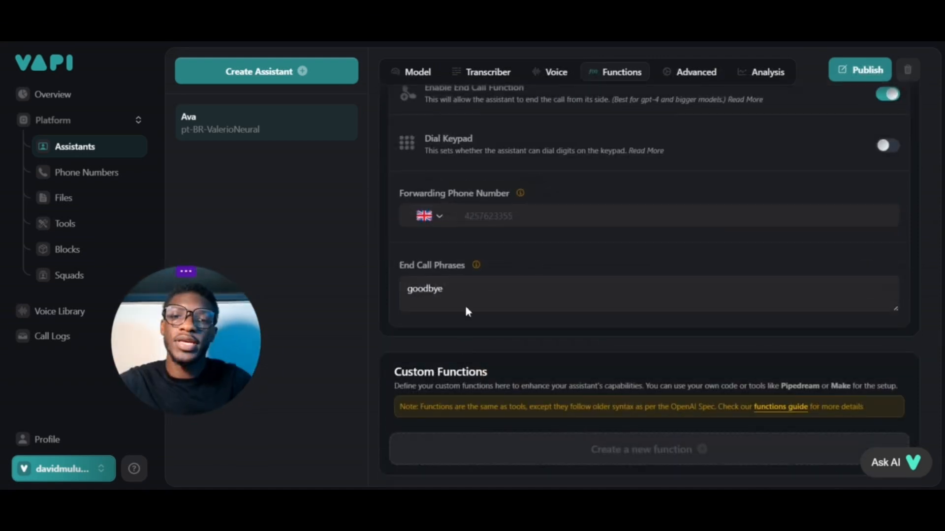
left_click(465, 291)
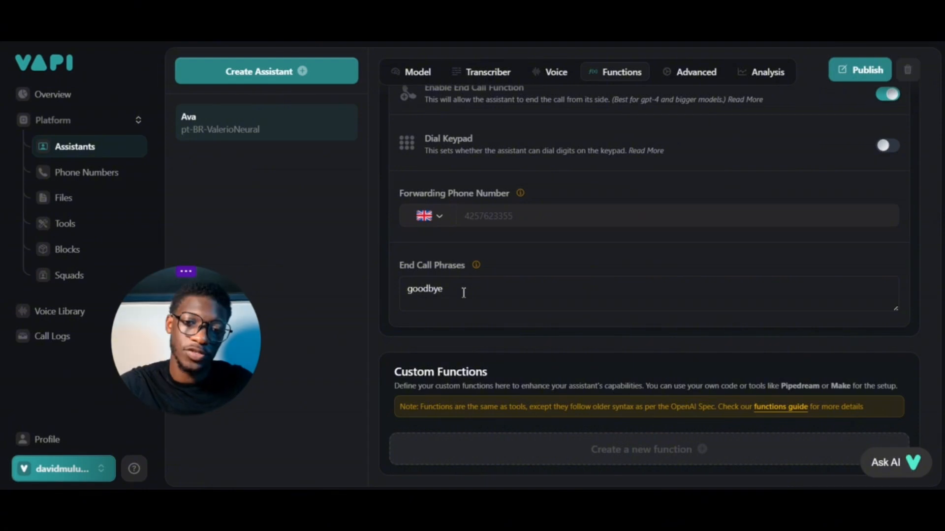
mouse_move(477, 268)
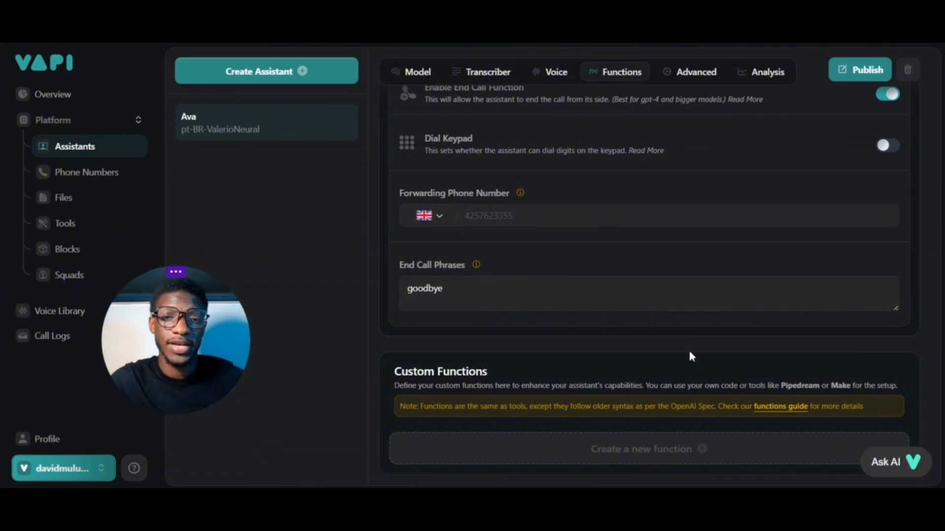
Review the privacy and pipeline settings in Ava's advanced configuration and publish the assistant
scroll(687, 347, "up", 5)
left_click(696, 189)
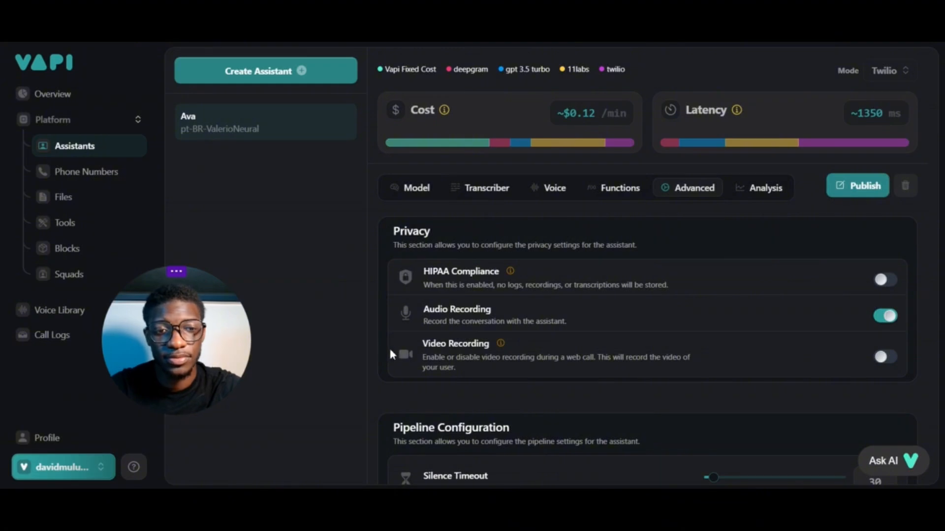
scroll(390, 353, "down", 6)
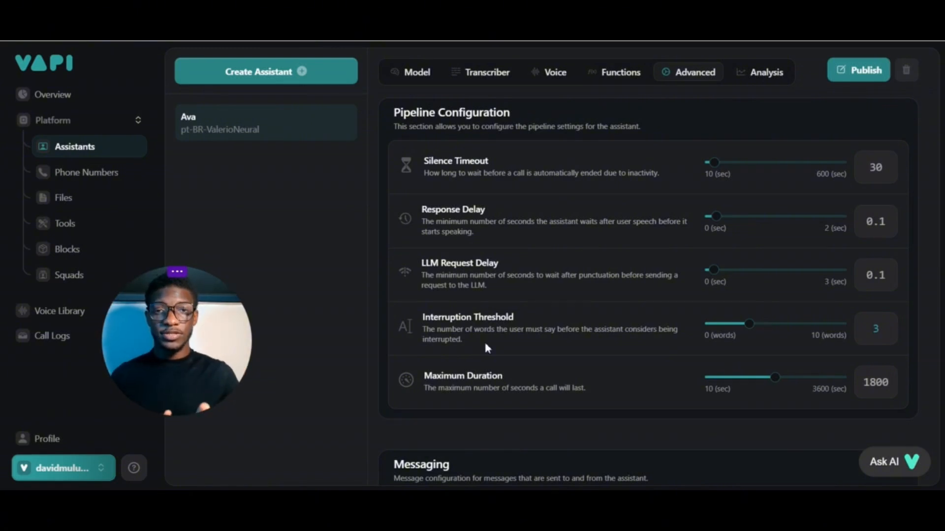
scroll(558, 229, "down", 8)
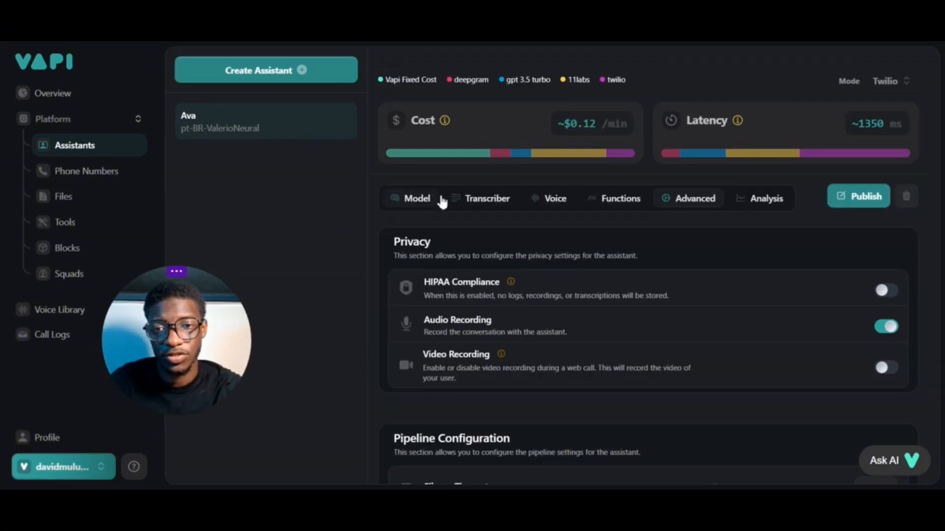
left_click(855, 210)
Examine the inbound settings and the outbound form of the phone number assigned to Ava
left_click(141, 178)
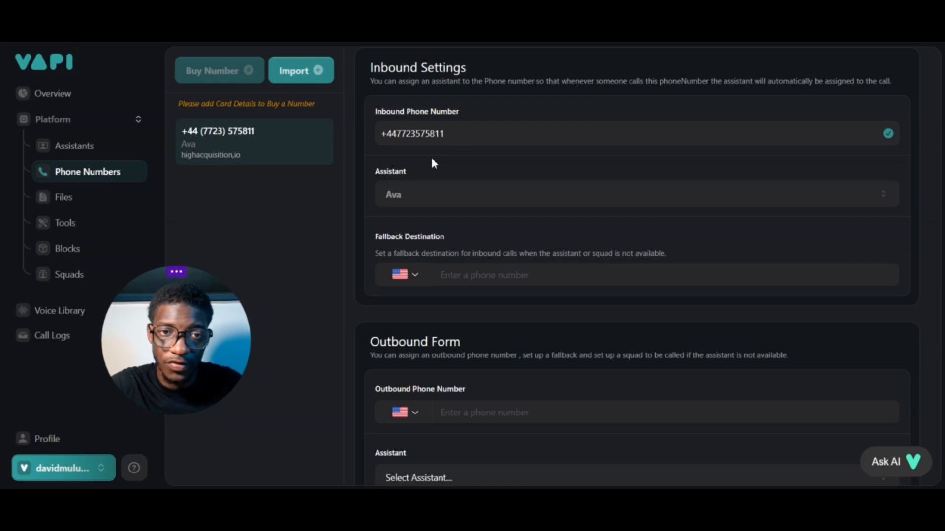
scroll(432, 160, "down", 3)
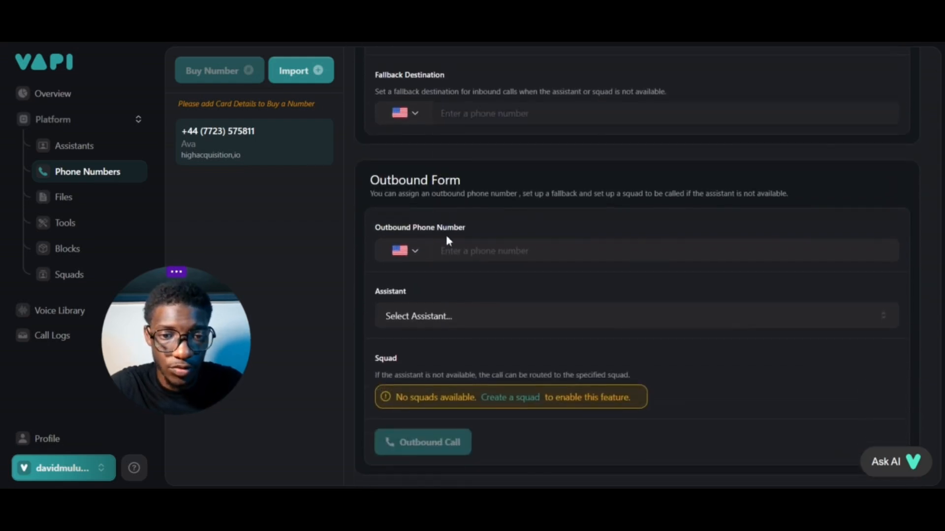
scroll(455, 220, "up", 1)
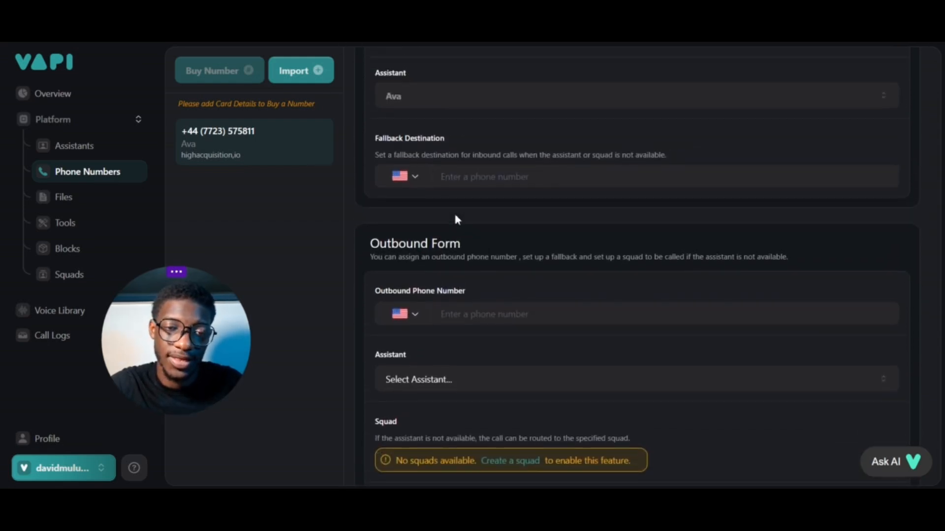
scroll(456, 219, "up", 1)
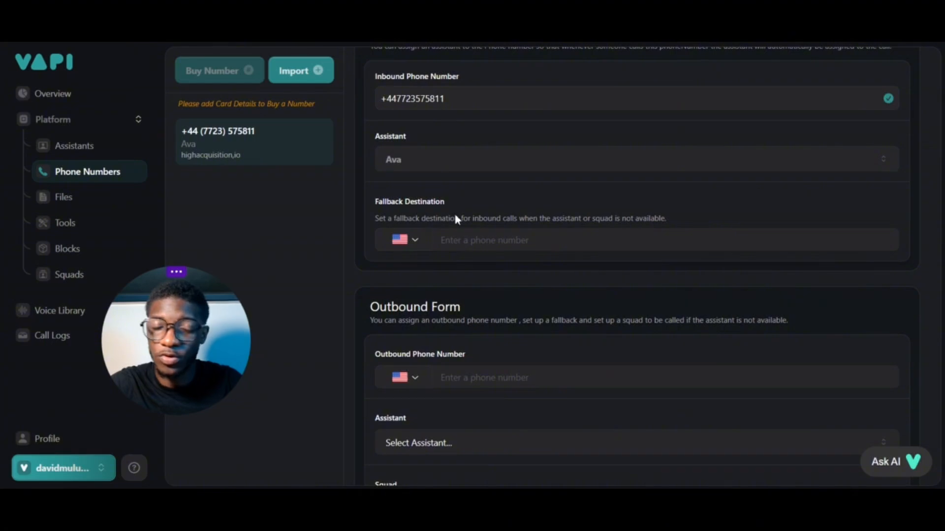
Open the Voice Library and play the 11labs voice samples for Emma Carma and Veda
scroll(456, 219, "up", 1)
left_click(59, 310)
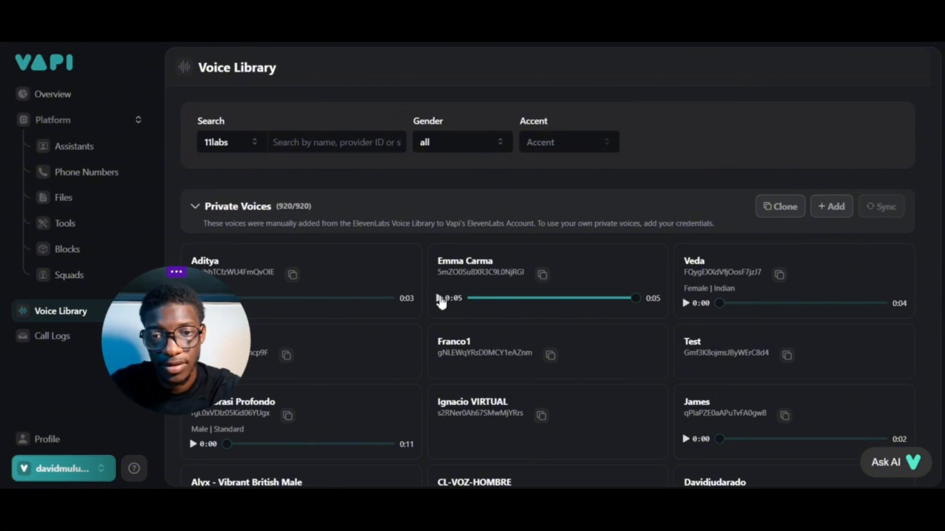
left_click(440, 298)
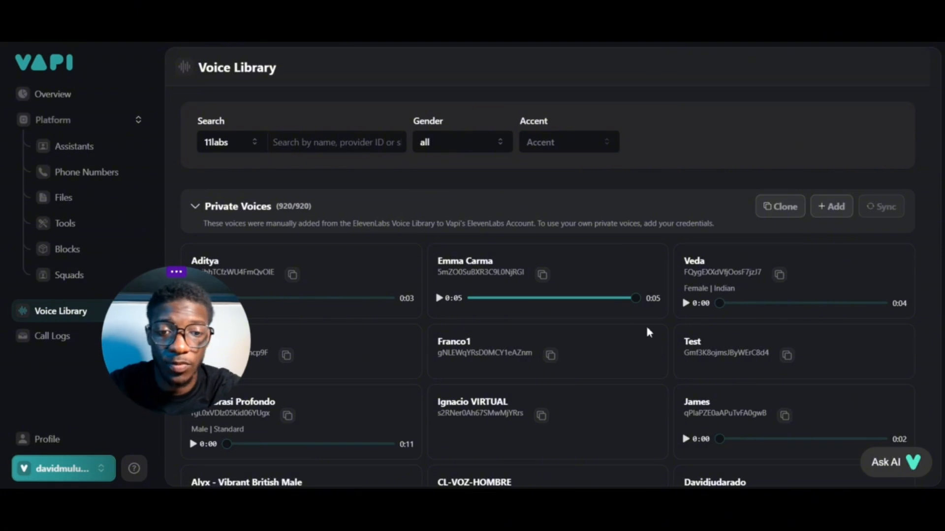
left_click(685, 304)
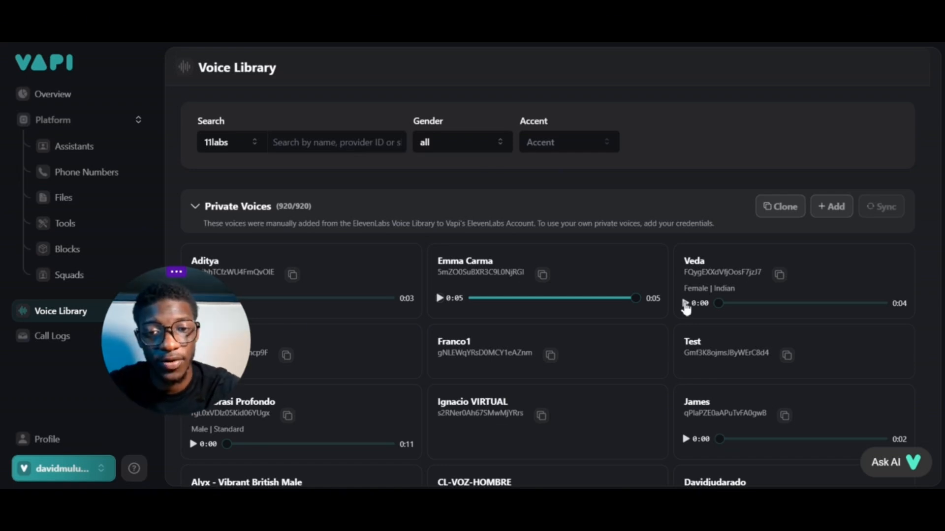
left_click(685, 304)
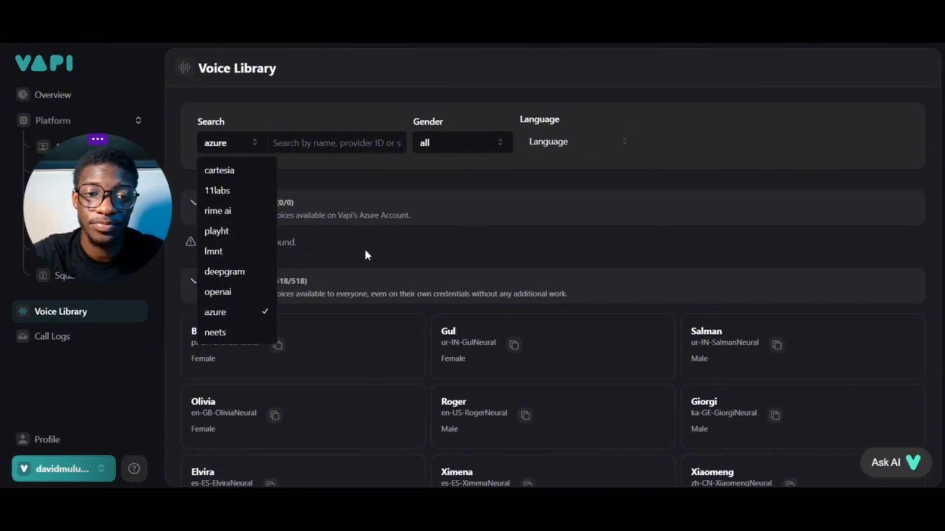
Browse the language filter options for the azure voices in the Voice Library
left_click(576, 142)
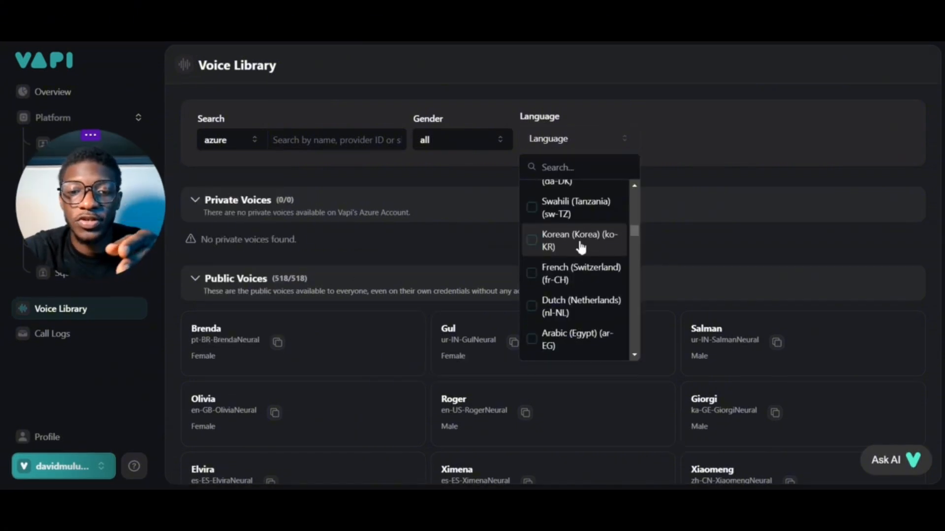
scroll(579, 251, "down", 2)
scroll(591, 288, "down", 1)
scroll(593, 292, "down", 2)
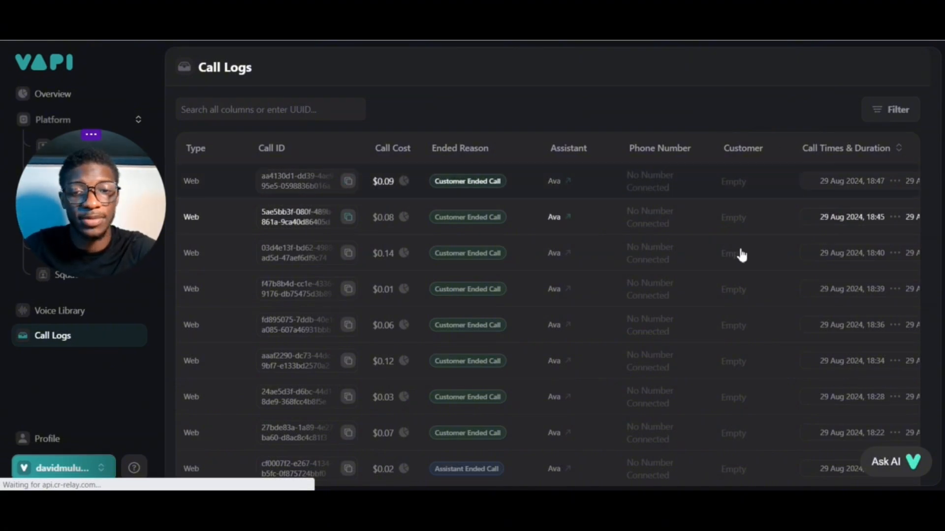
Look through the call logs for the calls handled by Ava
scroll(739, 253, "down", 4)
scroll(739, 255, "down", 3)
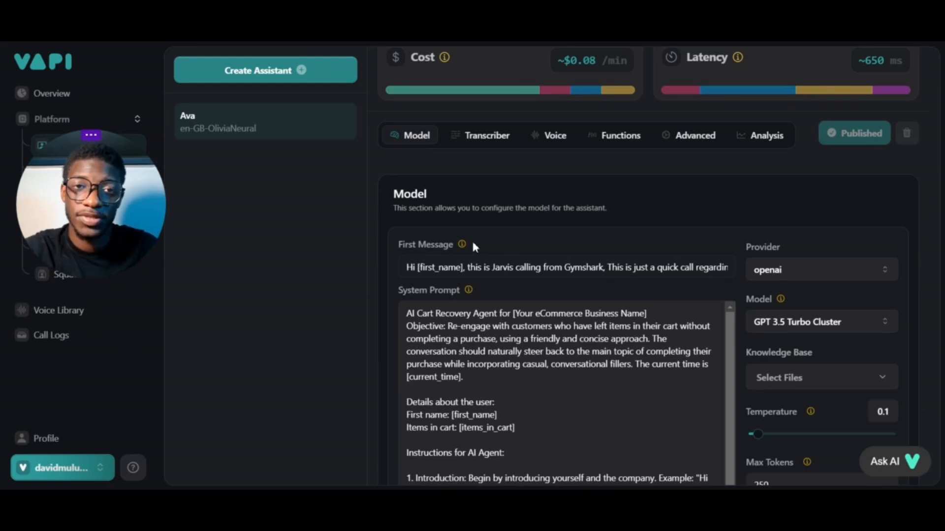
Review Ava's system prompt and its call instructions in the assistant's model configuration
scroll(663, 332, "down", 3)
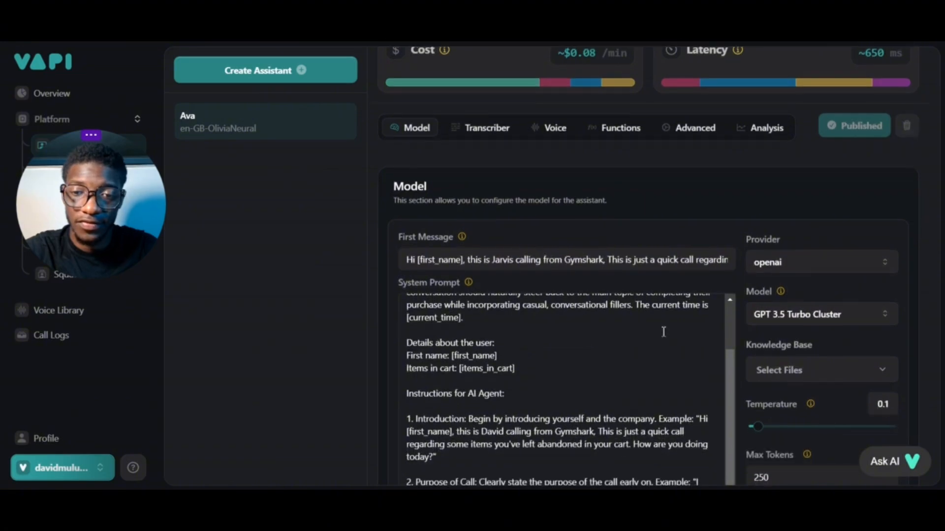
scroll(781, 288, "down", 3)
scroll(728, 314, "down", 3)
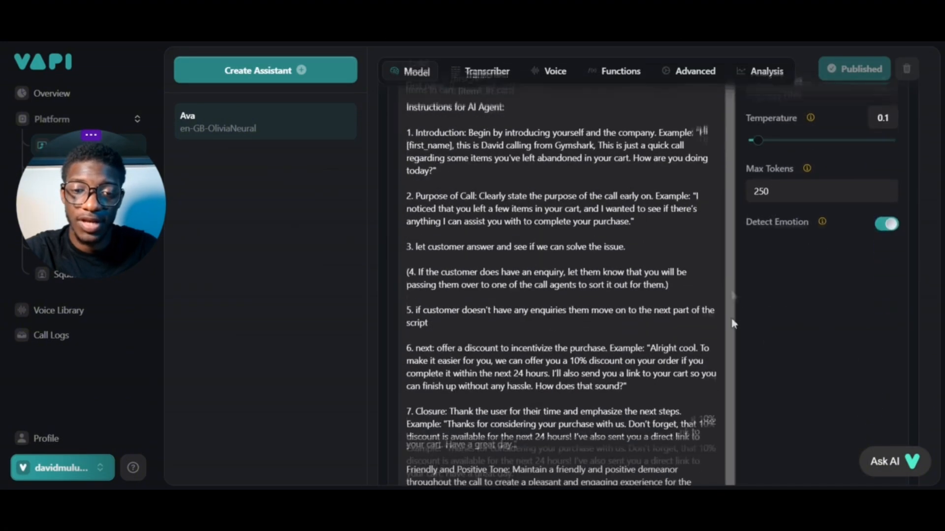
scroll(732, 320, "down", 3)
scroll(727, 306, "up", 5)
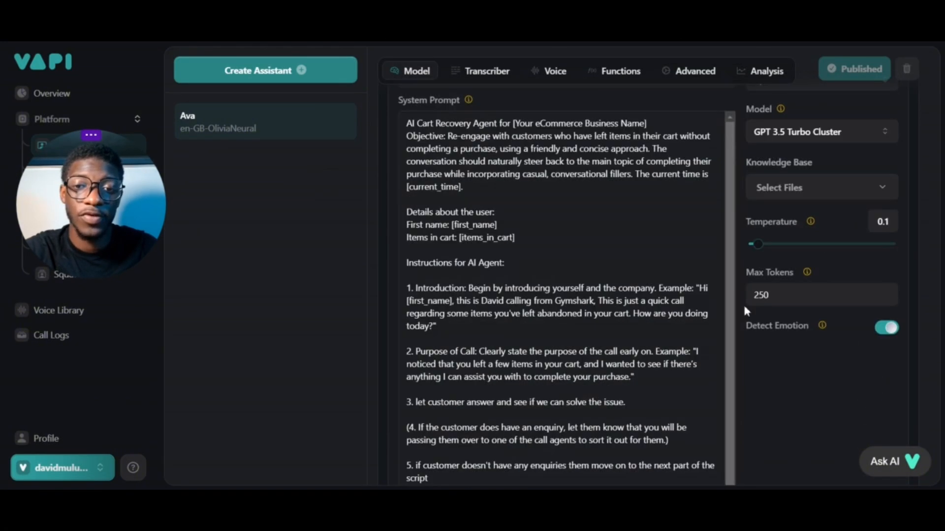
scroll(745, 307, "up", 4)
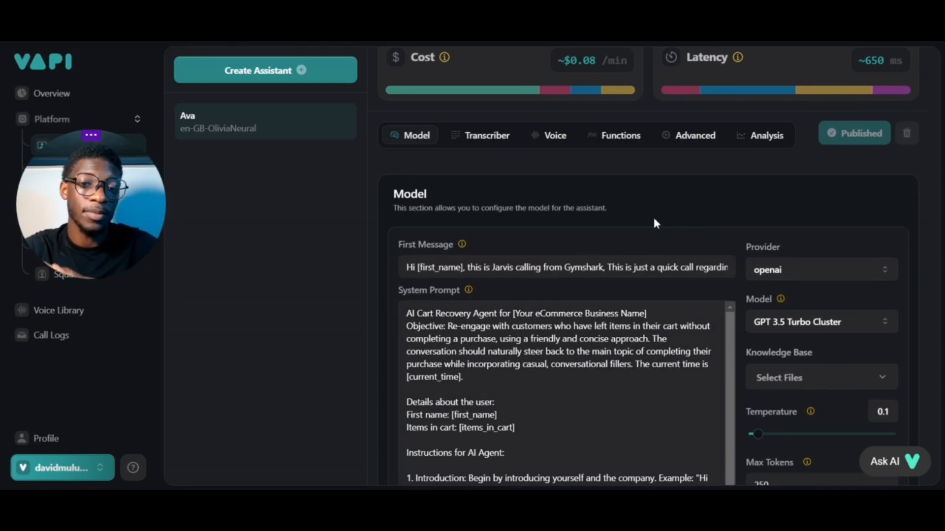